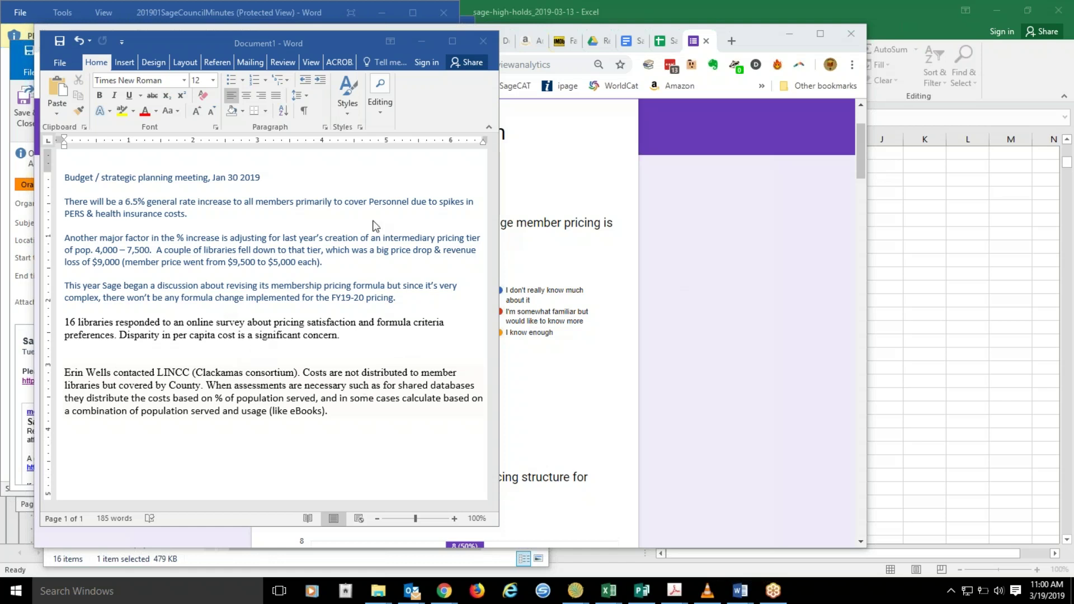
- Bring up the Sagebudget_2019-2020_PROPOSED spreadsheet in a maximized window and show the start of the Budget 19-20 sheet
left_click(670, 44)
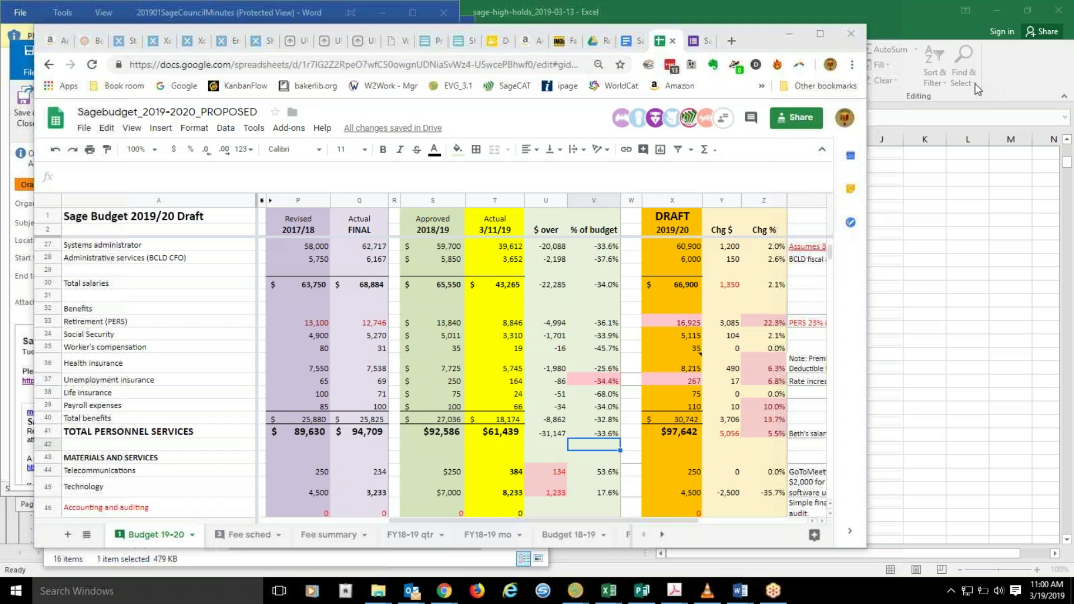
left_click(823, 35)
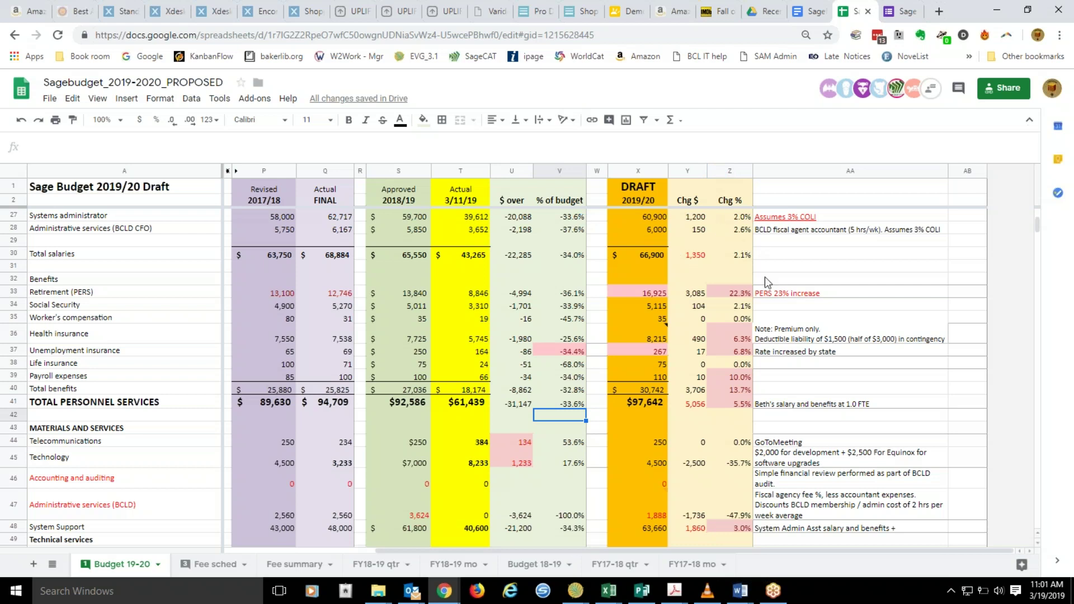
scroll(775, 277, "up", 6)
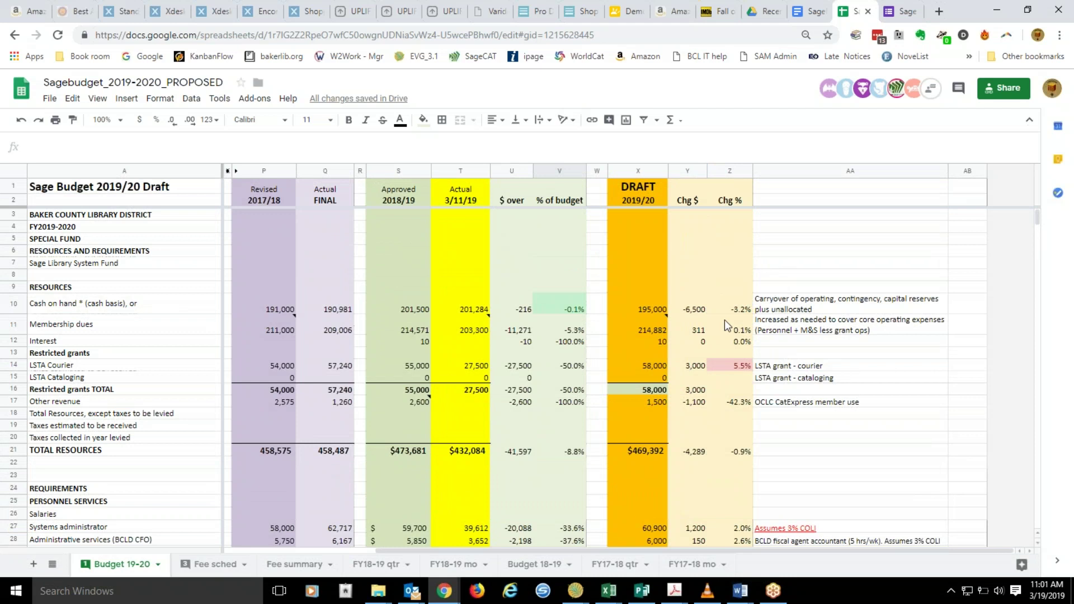
- Read the January 30, 2019 budget meeting notes in the Word document Document1 and return to the budget spreadsheet
mouse_move(744, 597)
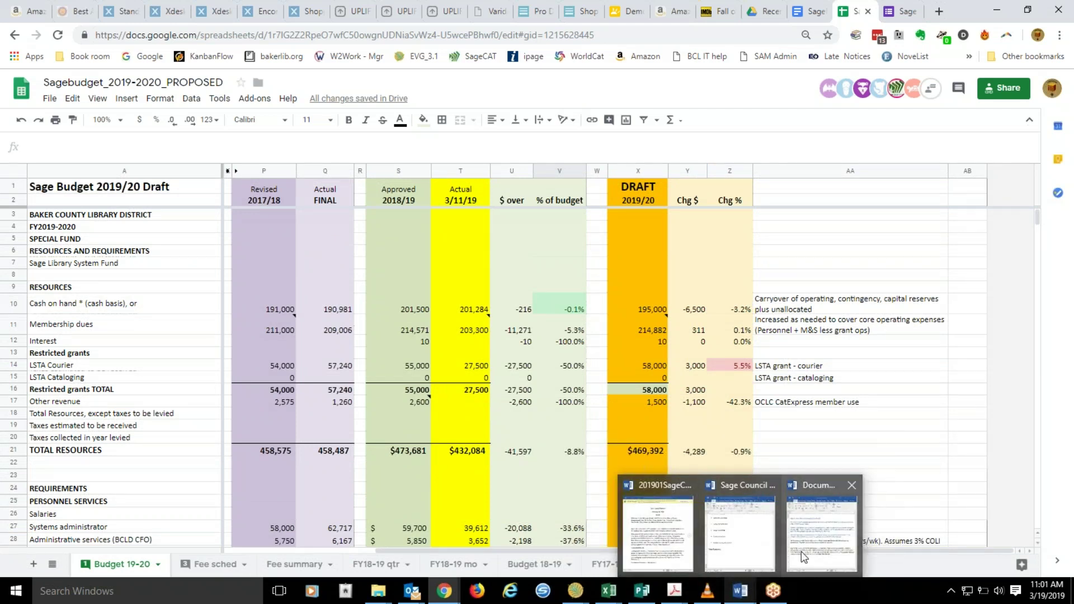
mouse_move(803, 551)
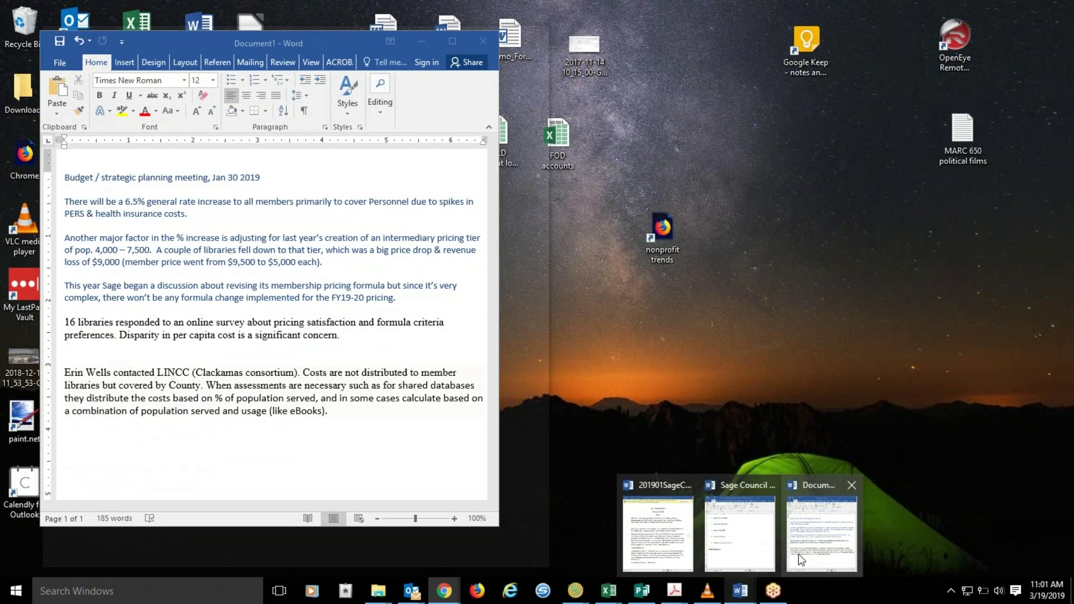
left_click(798, 554)
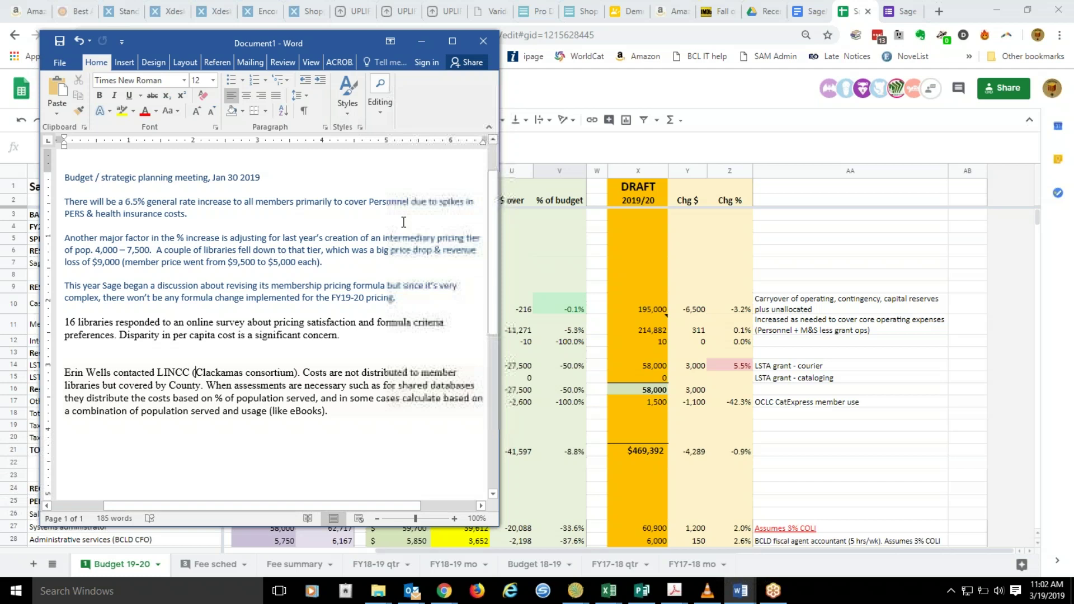
left_click(422, 41)
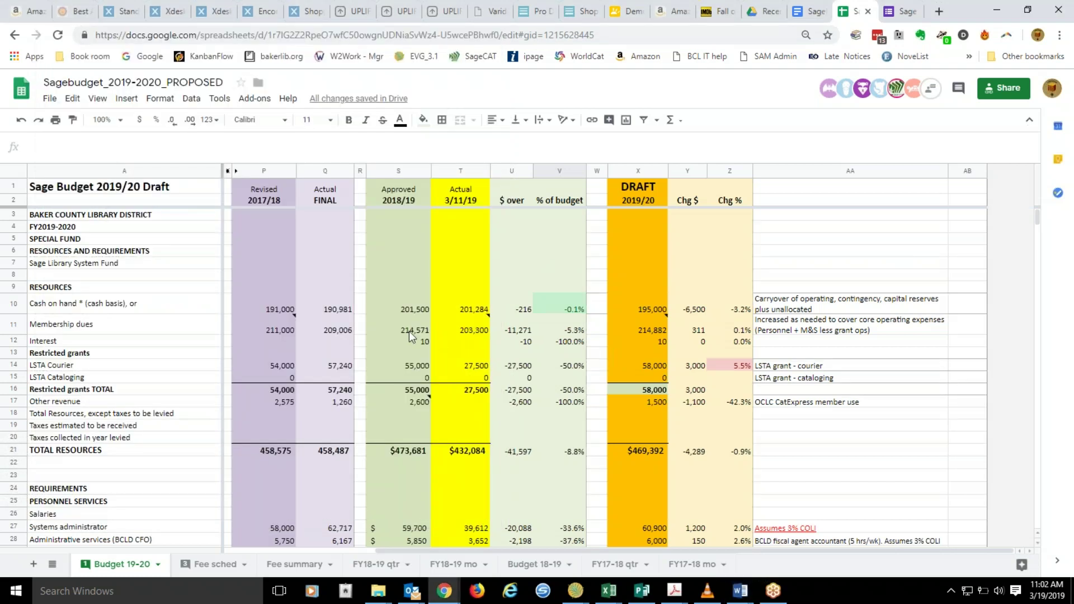
- Examine the 2019/20 draft resources, including the membership dues formula with its attached note and the restricted grants
mouse_move(655, 332)
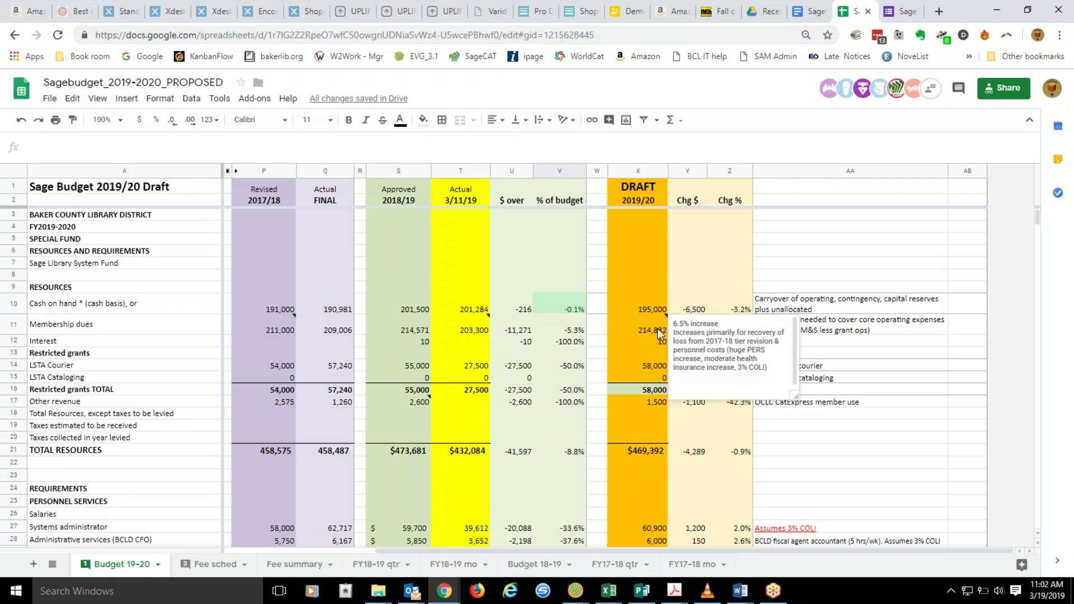
left_click(657, 328)
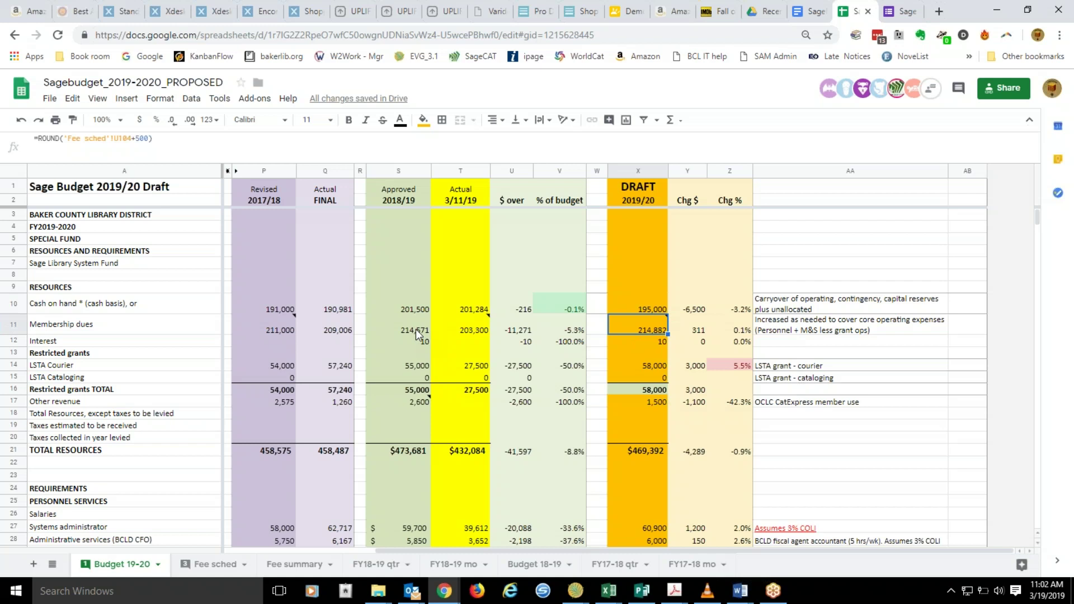
mouse_move(662, 325)
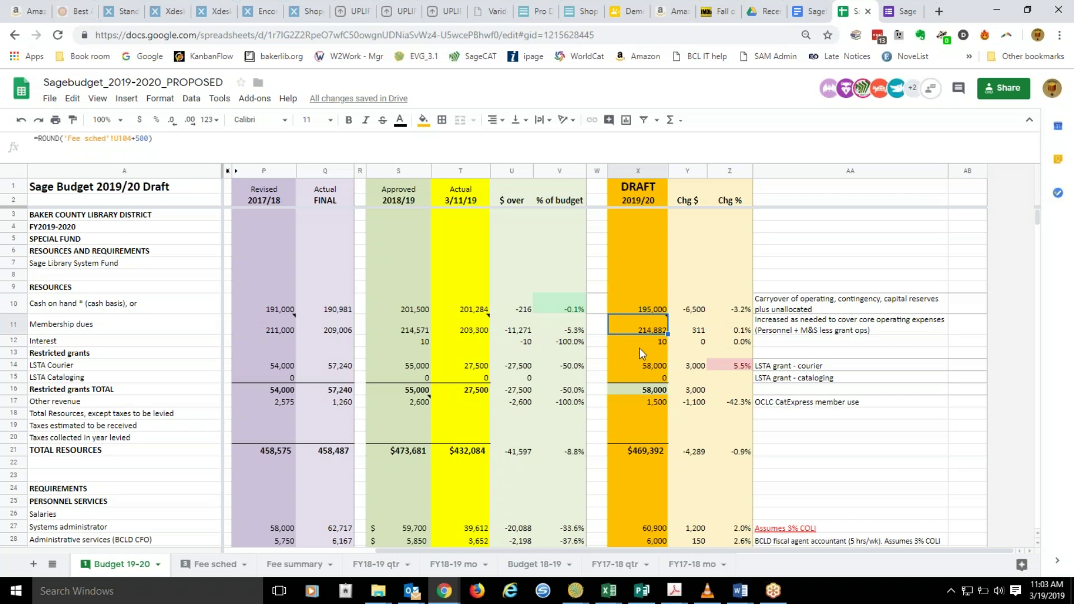
scroll(640, 348, "down", 5)
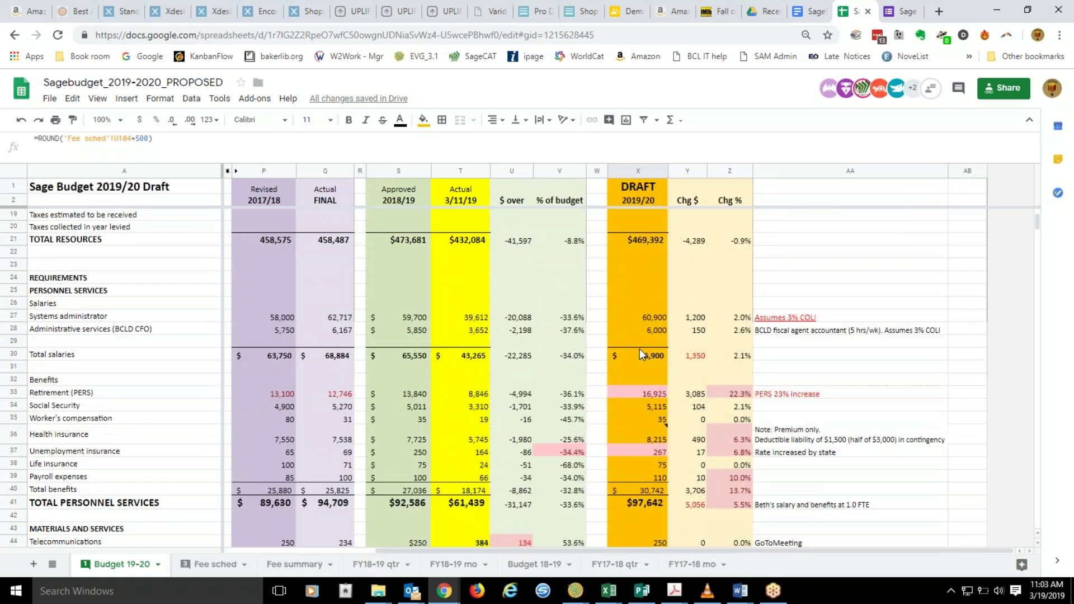
scroll(640, 348, "up", 5)
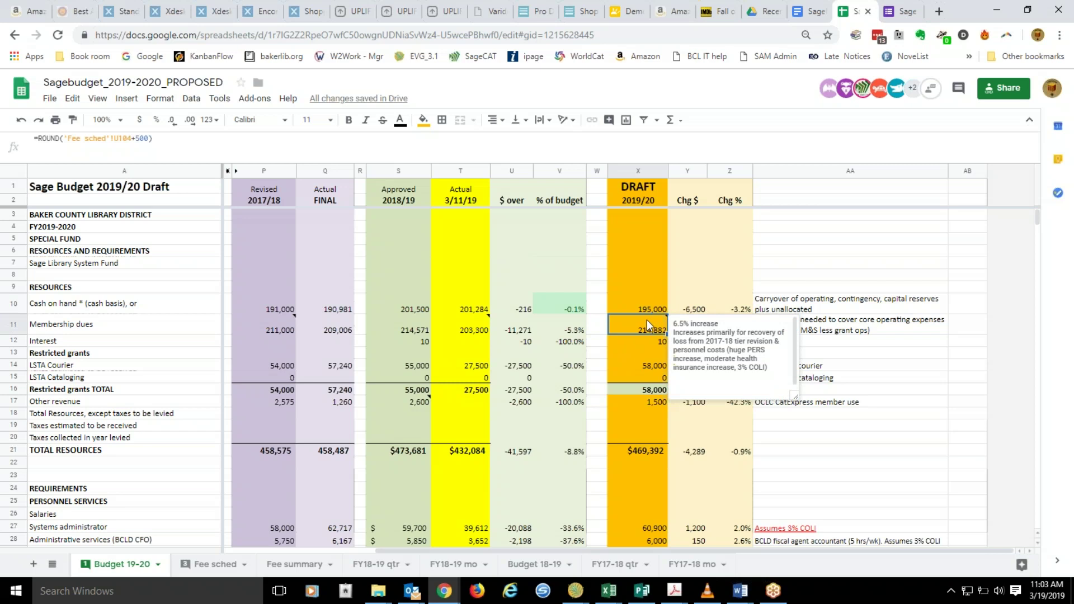
scroll(647, 320, "down", 1)
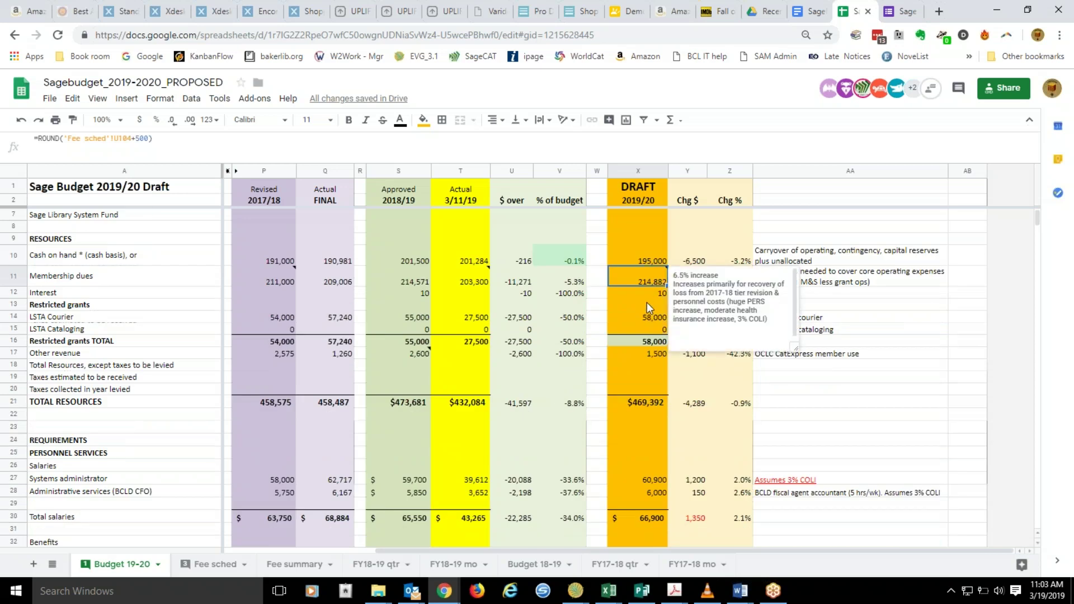
left_click(648, 305)
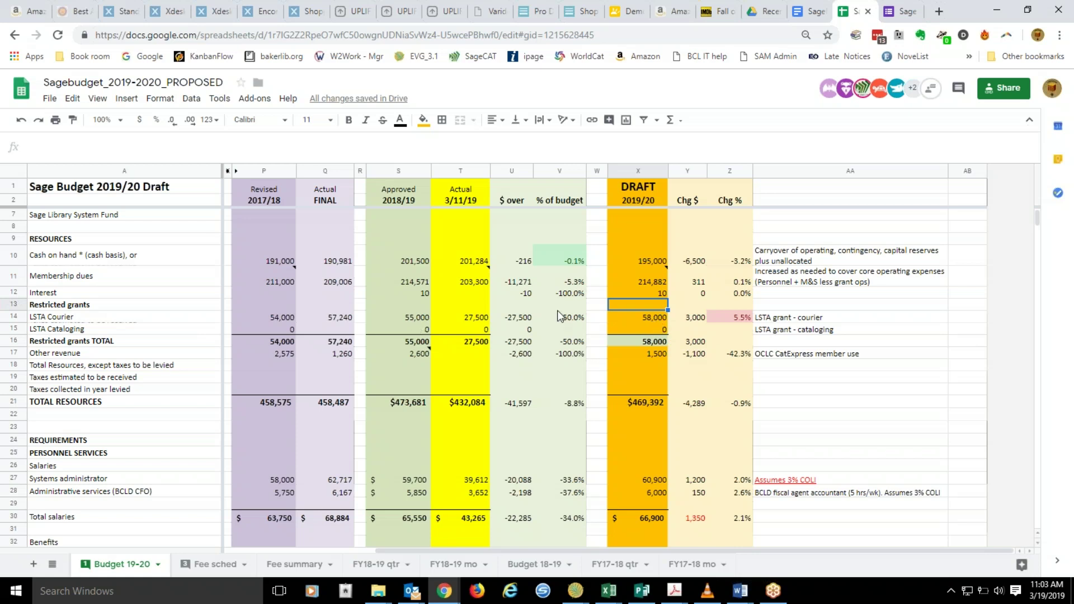
scroll(668, 346, "down", 1)
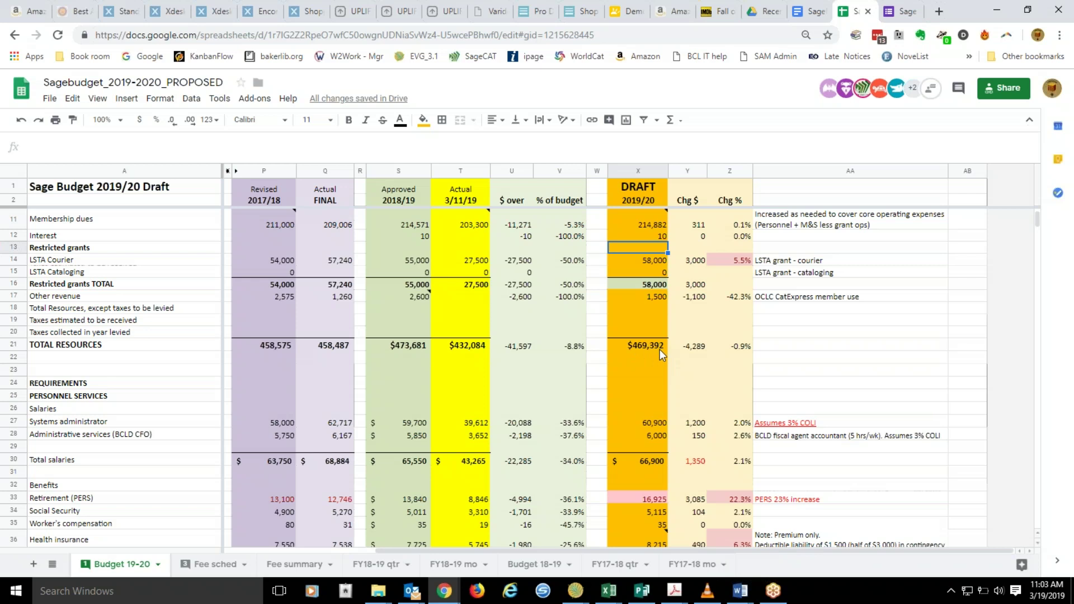
scroll(661, 352, "down", 1)
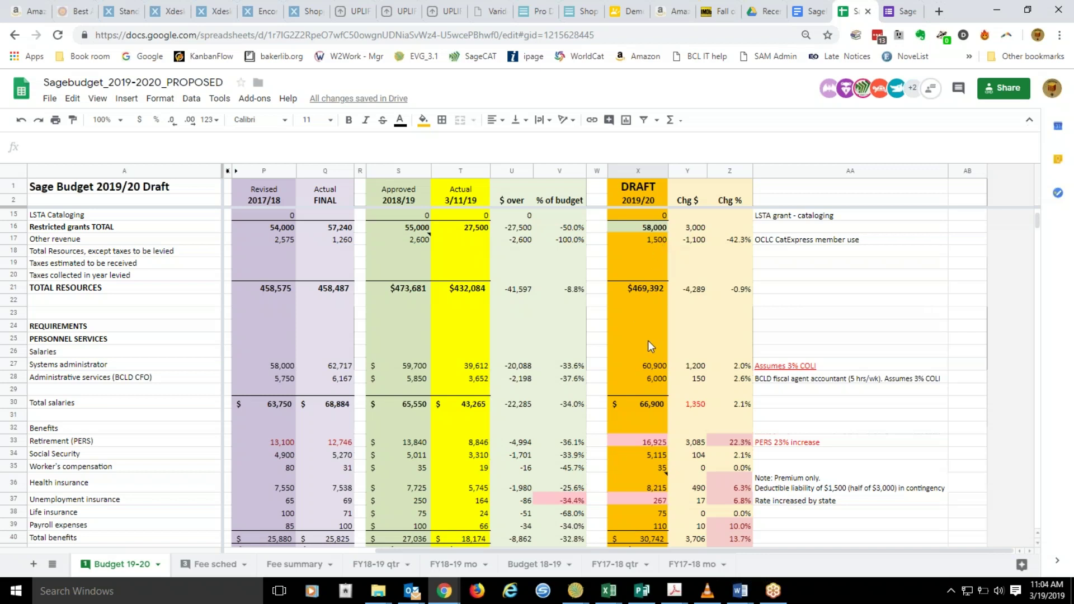
- Review the salary lines under Personnel Services, comparing the systems administrator's approved and draft amounts, and check the draft salary total
scroll(650, 343, "down", 1)
scroll(646, 338, "down", 1)
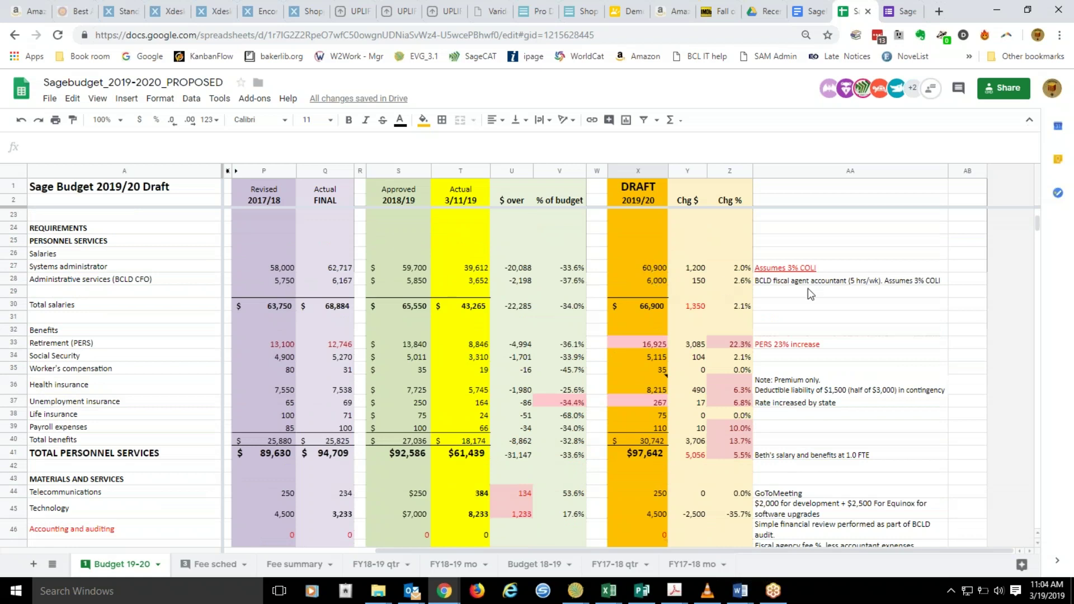
scroll(813, 300, "down", 1)
scroll(801, 309, "up", 1)
left_click(742, 271)
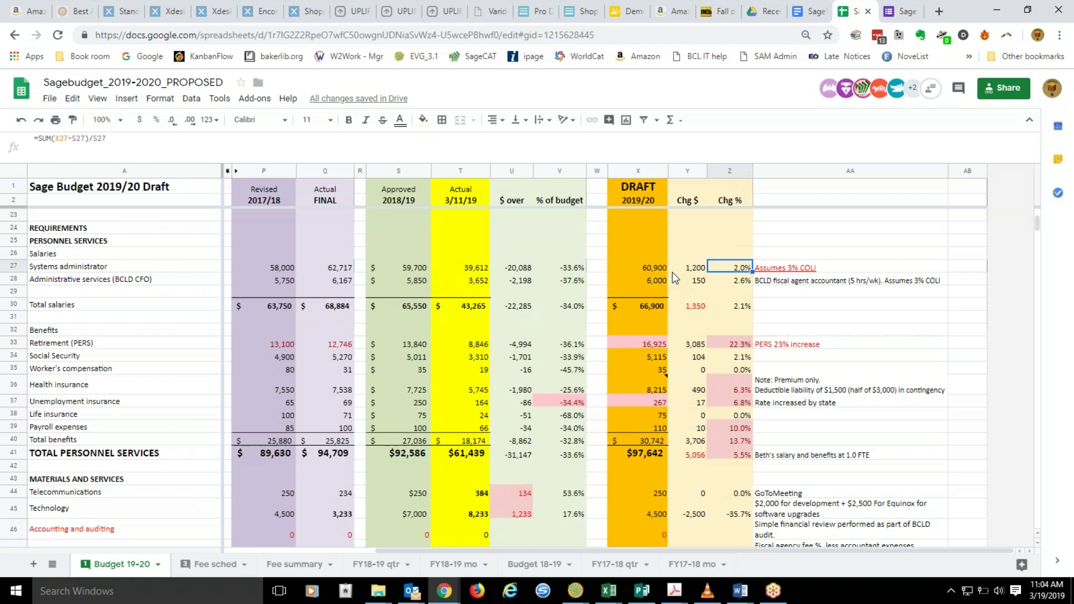
left_click(415, 273)
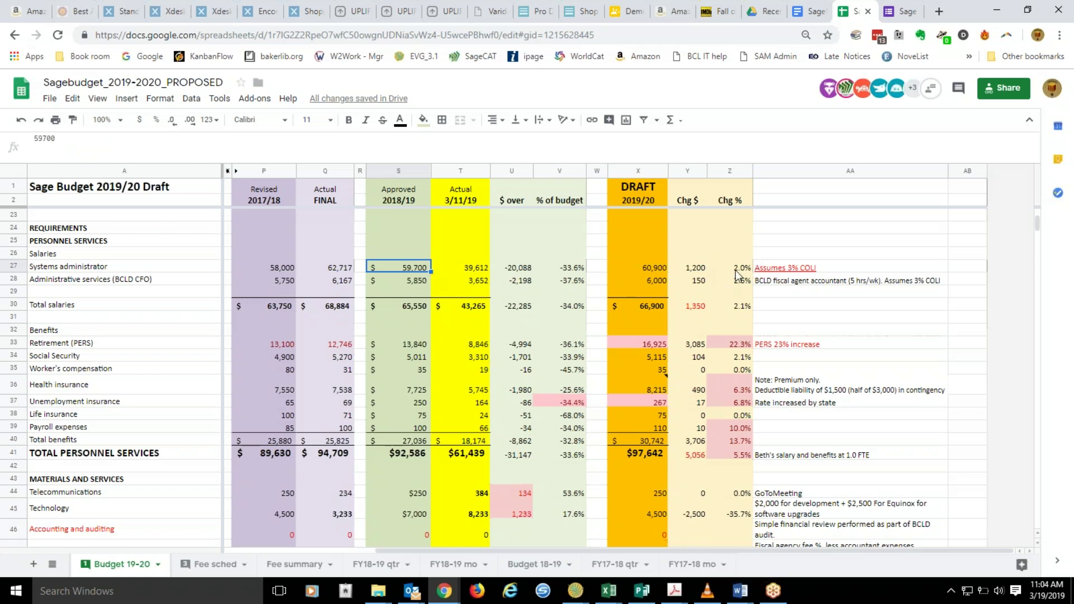
left_click(666, 282)
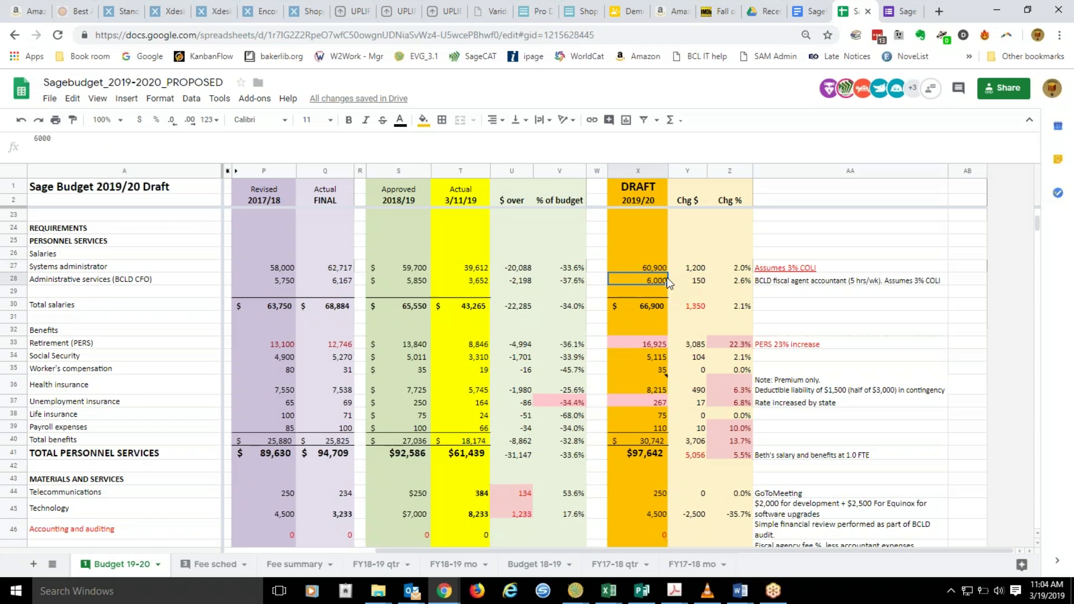
scroll(667, 278, "down", 1)
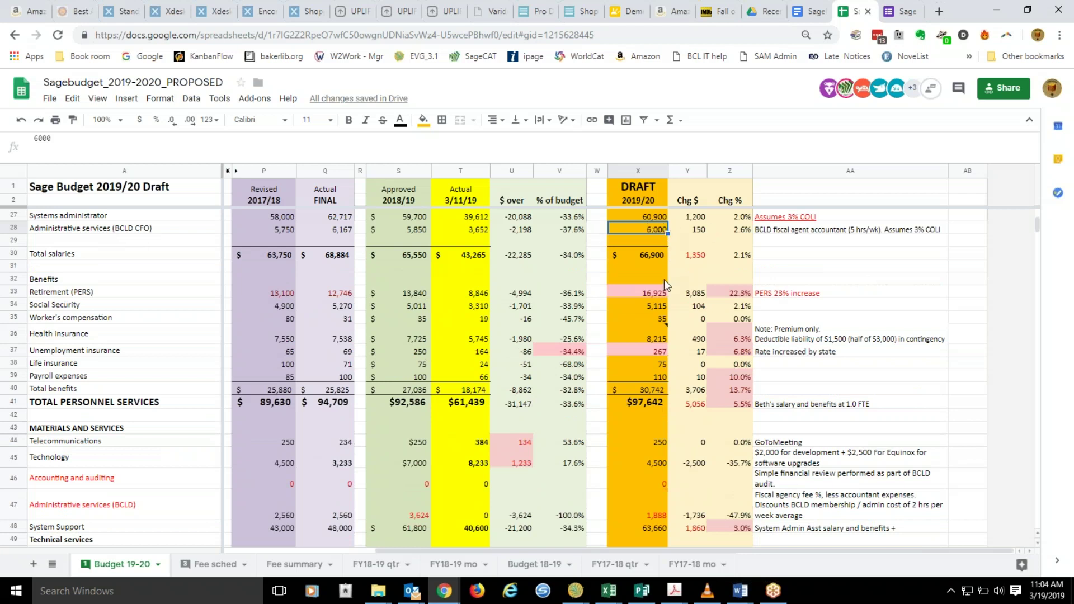
left_click(654, 258)
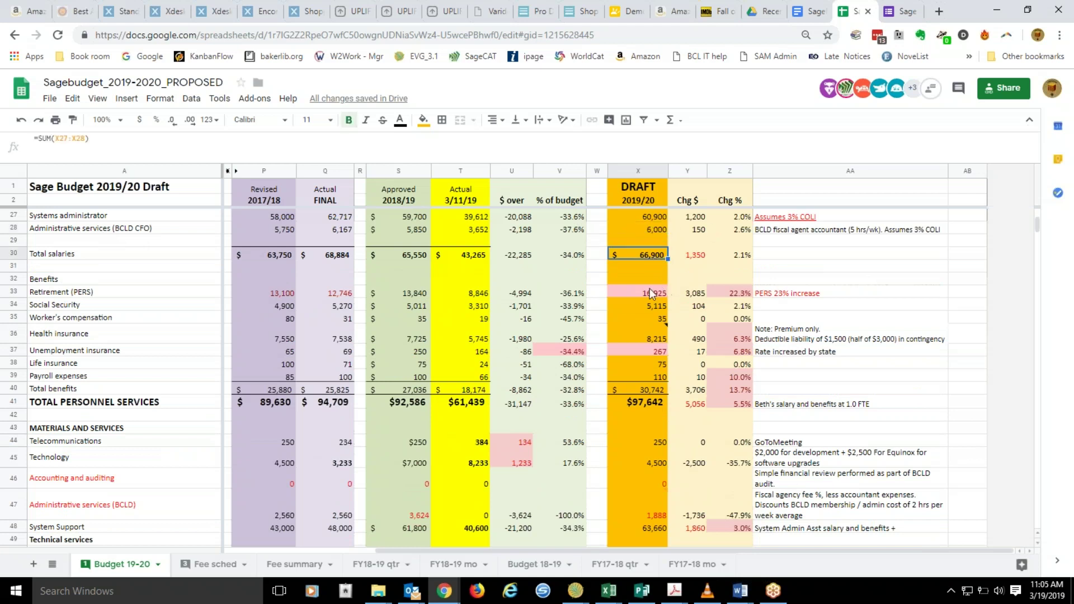
- Review the 2019/20 draft benefits, covering retirement, health insurance with its note, unemployment insurance and life insurance
scroll(663, 281, "down", 1)
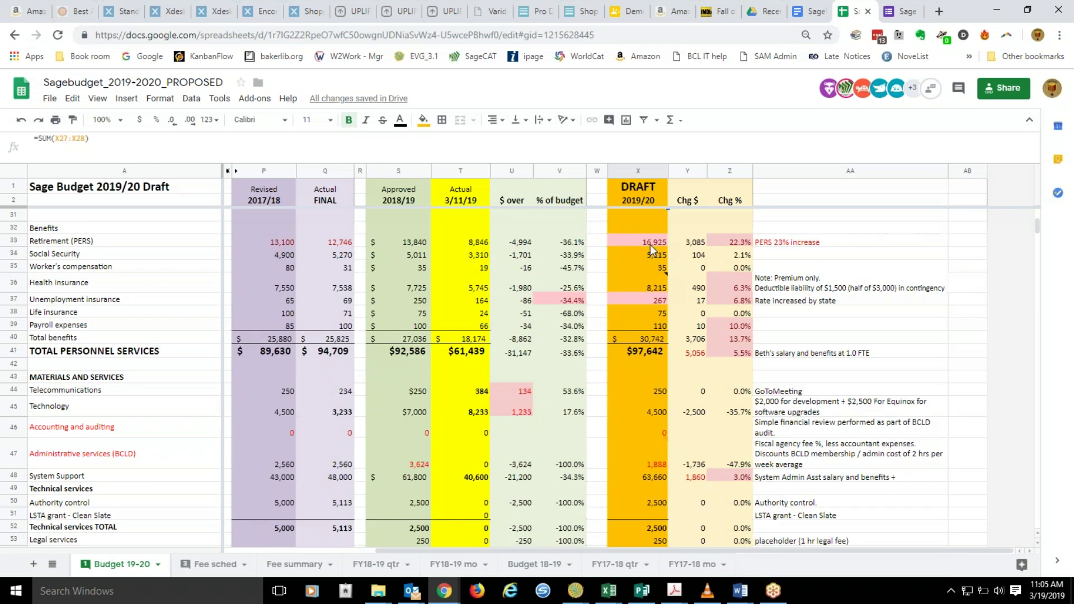
left_click(666, 243)
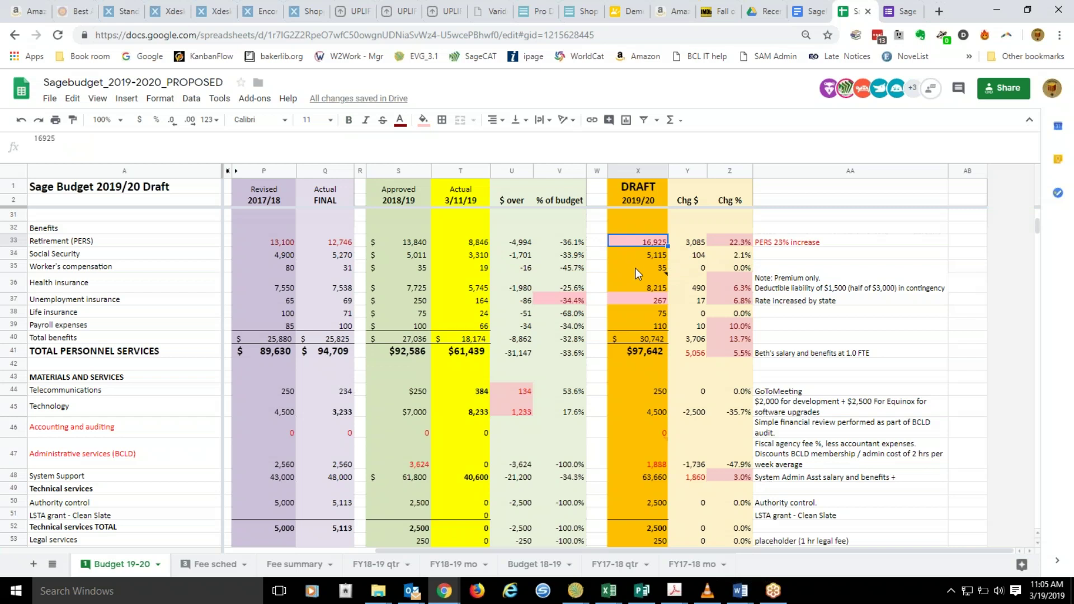
mouse_move(638, 271)
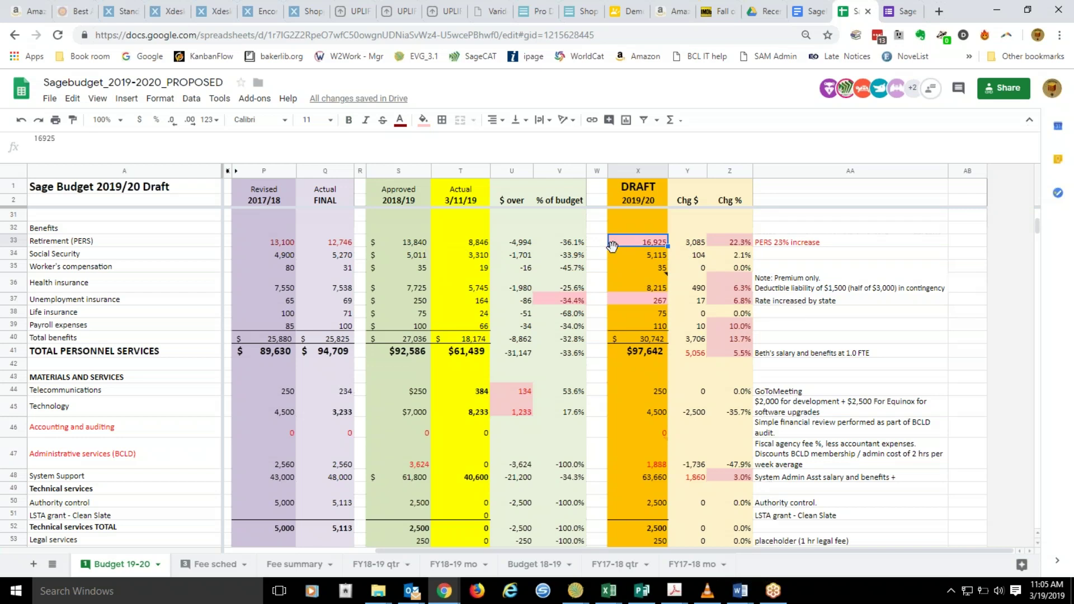
left_click(662, 290)
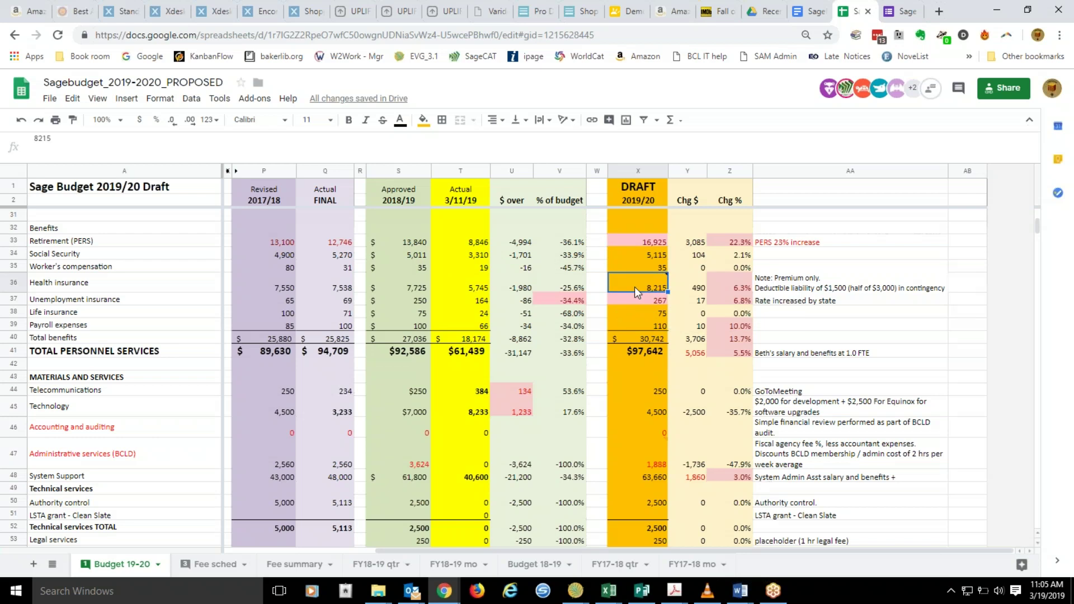
left_click(640, 303)
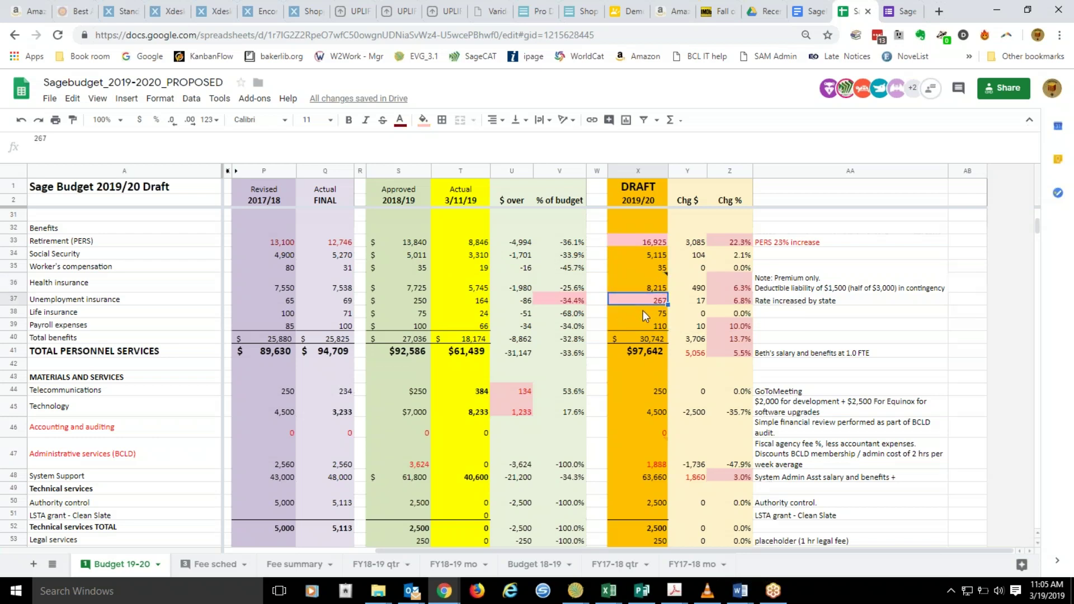
scroll(643, 311, "down", 1)
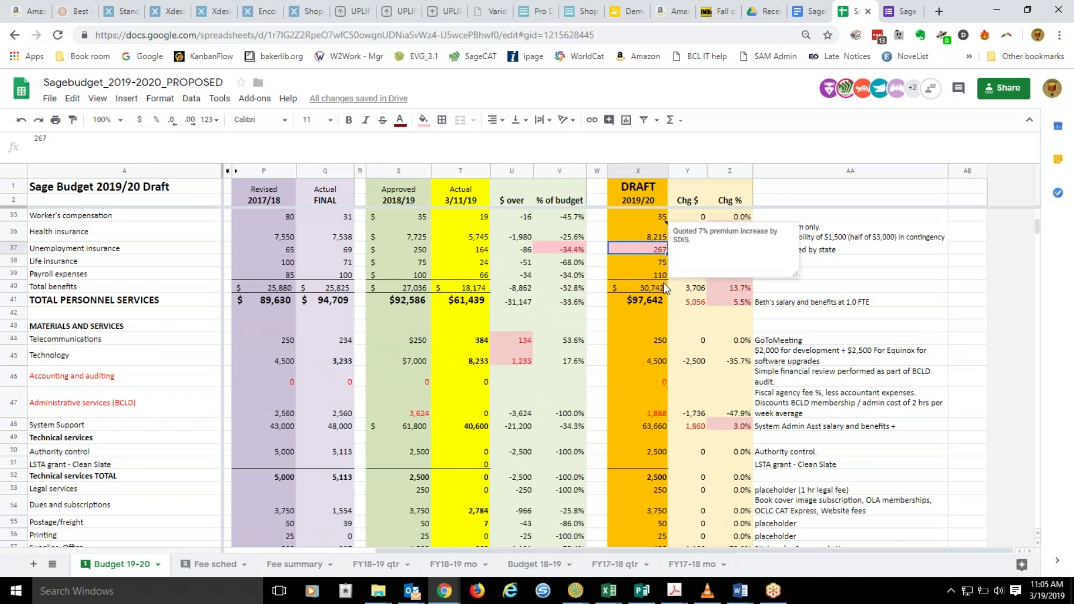
left_click(650, 263)
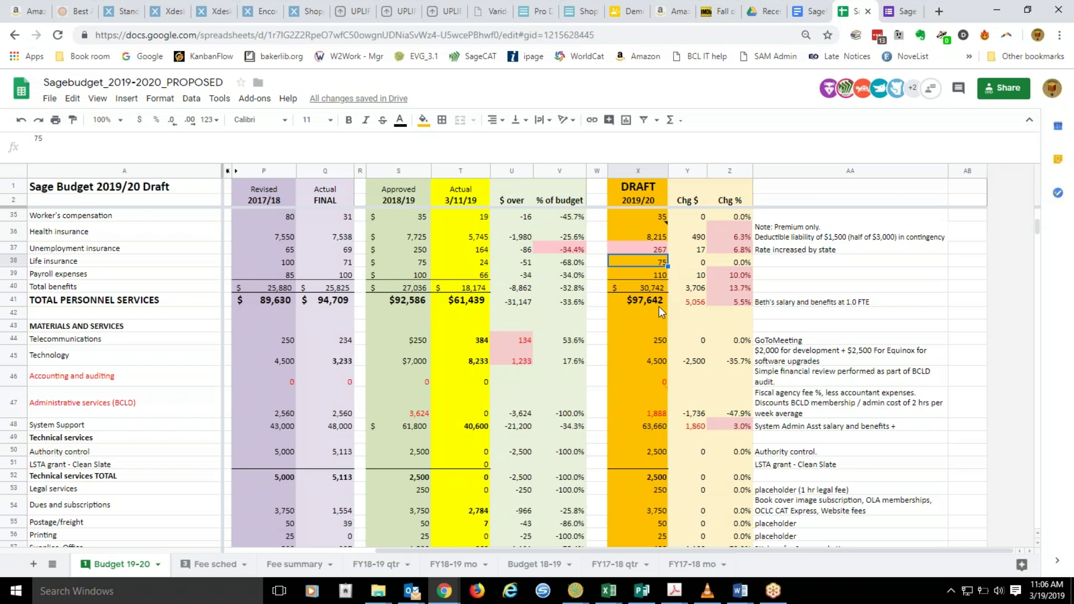
- Review the Materials and Services lines, comparing the approved and draft technology amounts and checking its comment and the BCLD administrative services draft
scroll(650, 325, "down", 2)
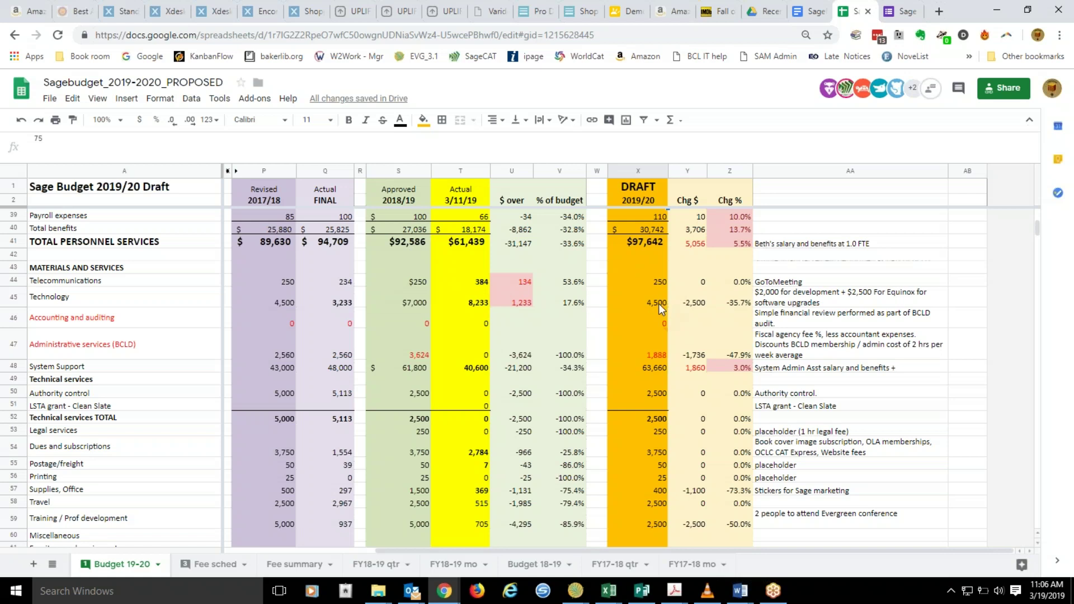
left_click(415, 301)
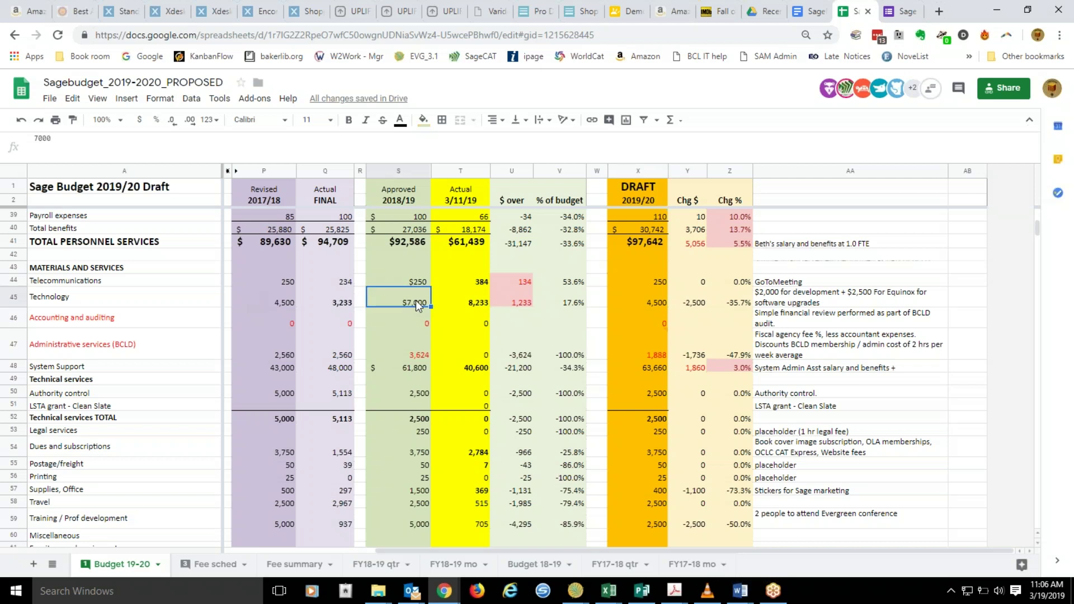
left_click(654, 303)
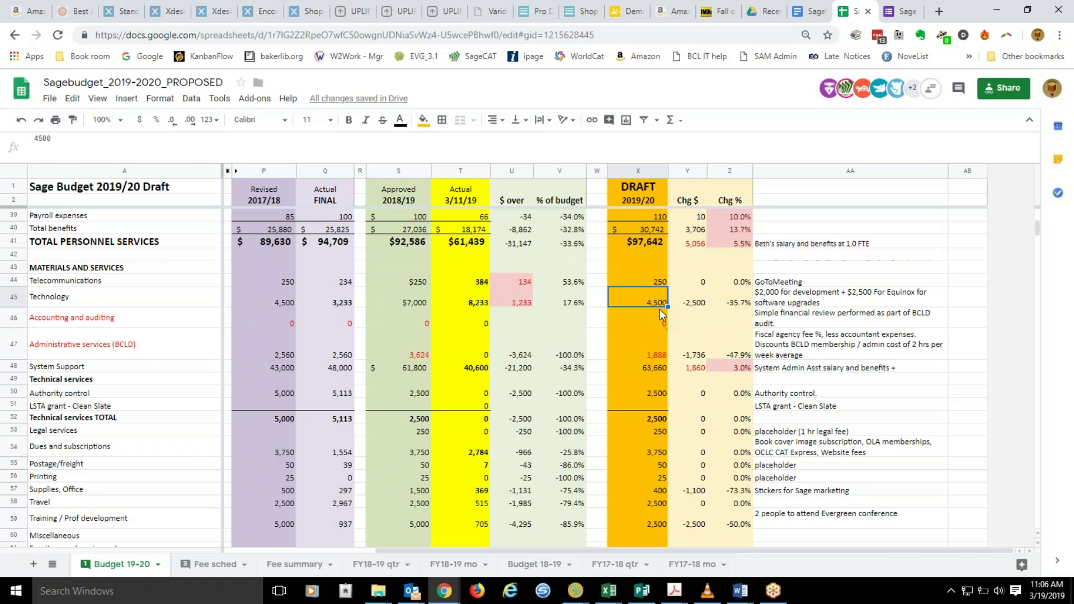
left_click(829, 300)
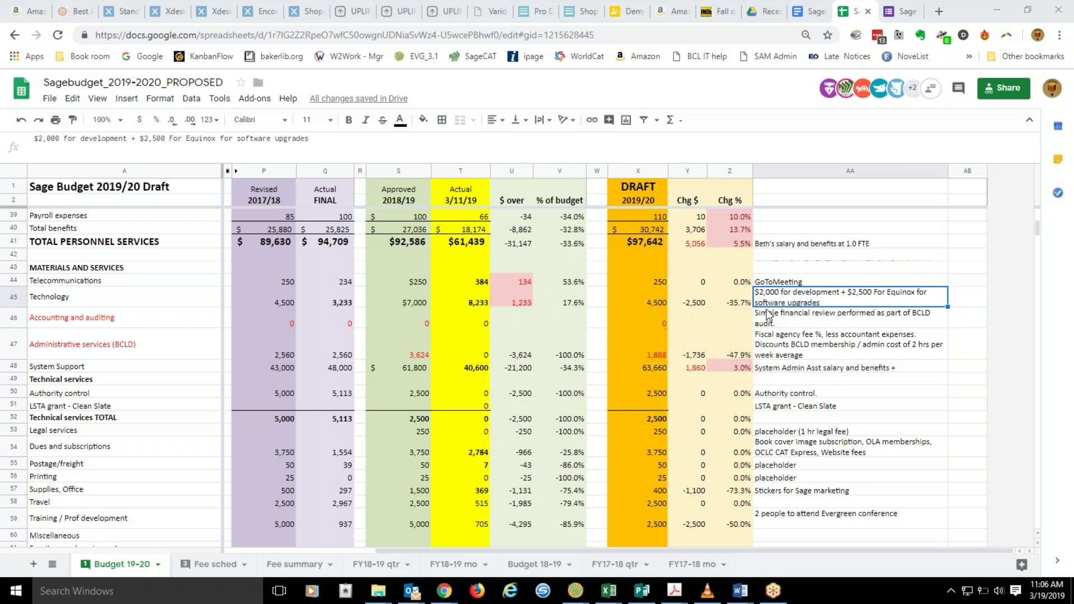
left_click(629, 348)
left_click(896, 406)
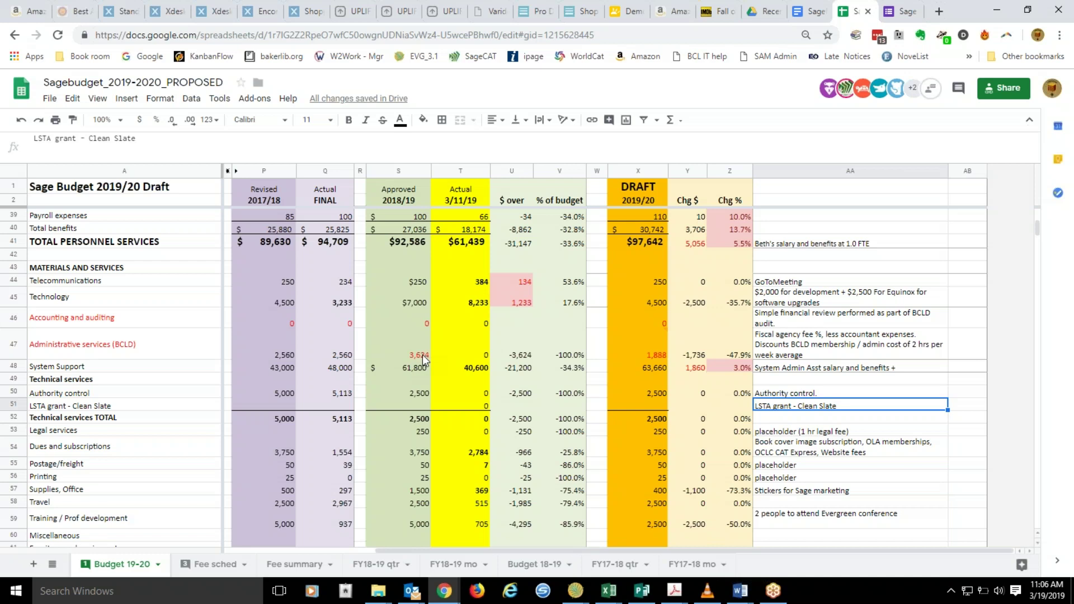
scroll(423, 360, "up", 3)
scroll(422, 355, "up", 2)
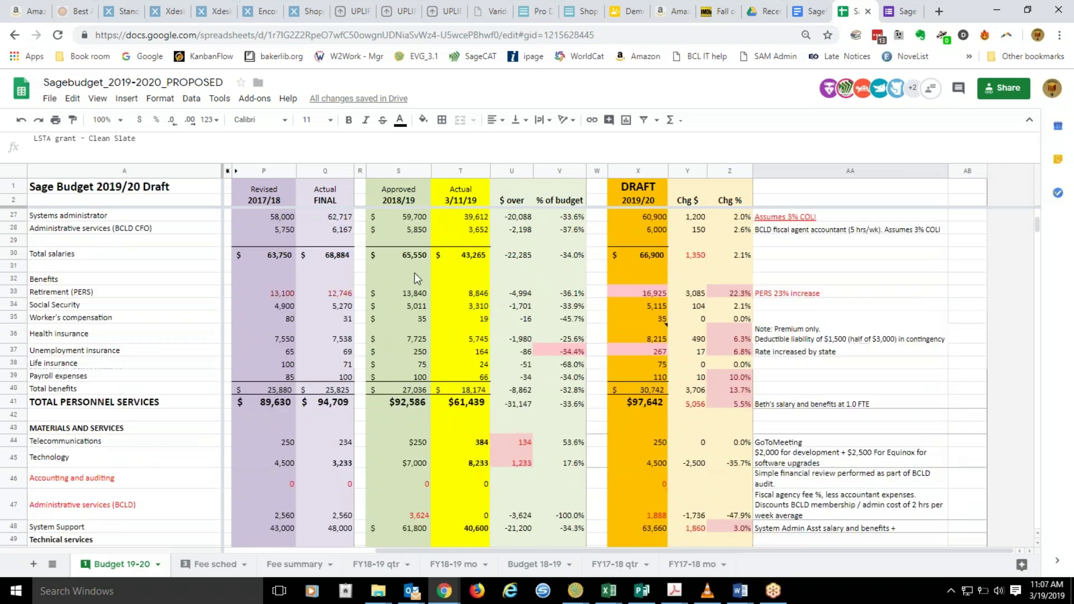
- Compare the approved 2018/19 and draft 2019/20 amounts for BCLD administrative services and read the comment attached to the draft amount
scroll(423, 392, "down", 2)
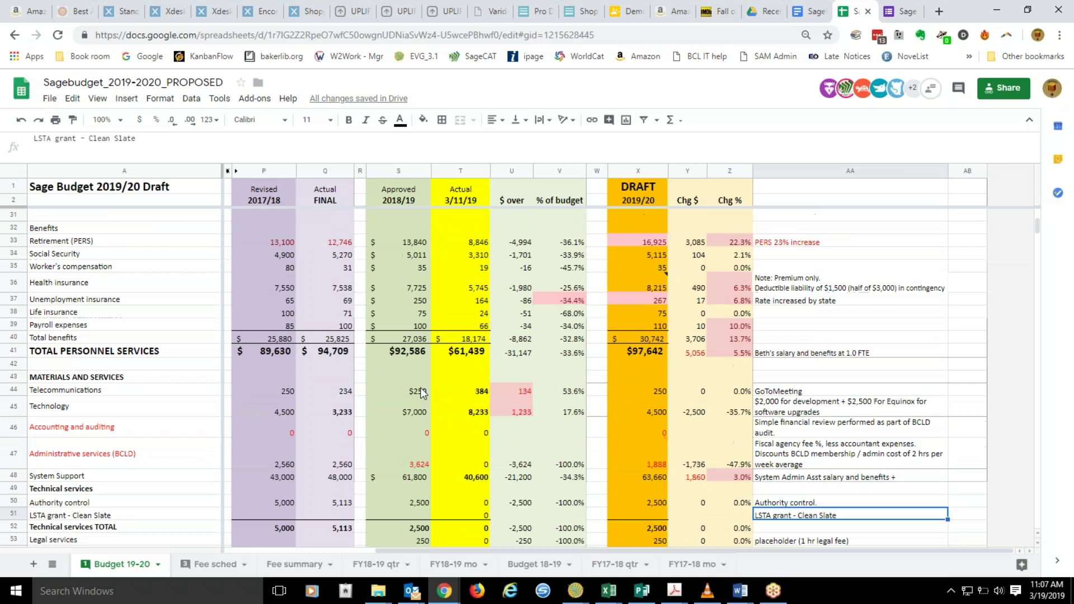
left_click(425, 466)
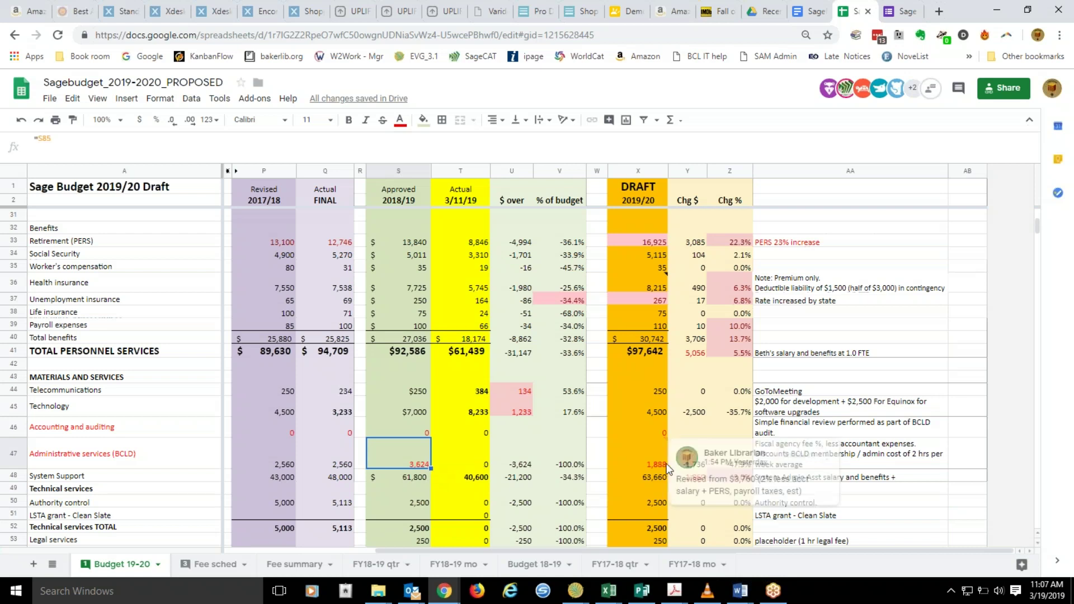
left_click(646, 465)
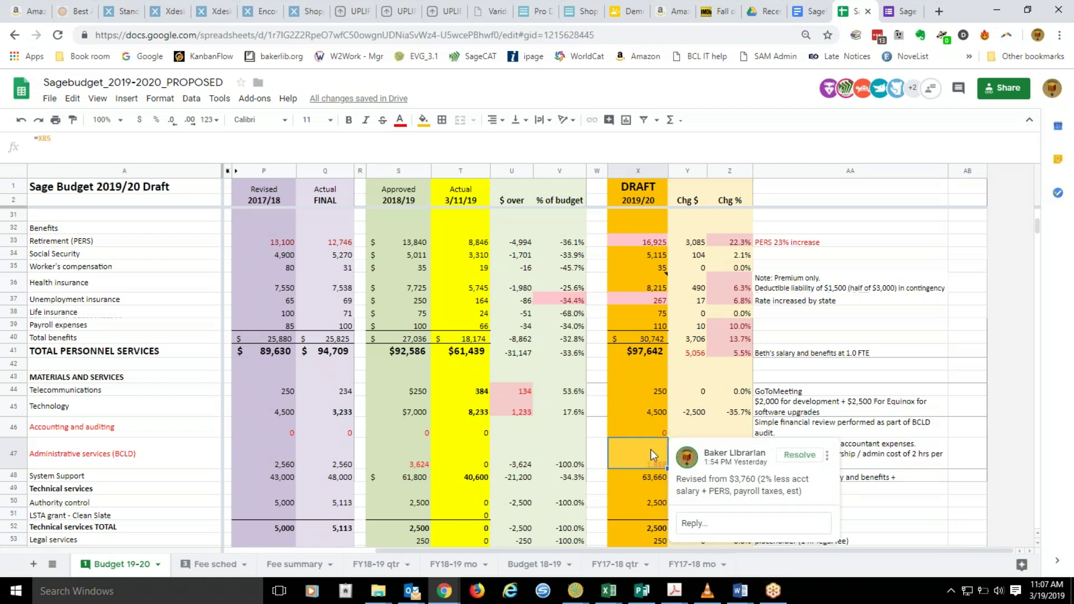
scroll(636, 311, "up", 2)
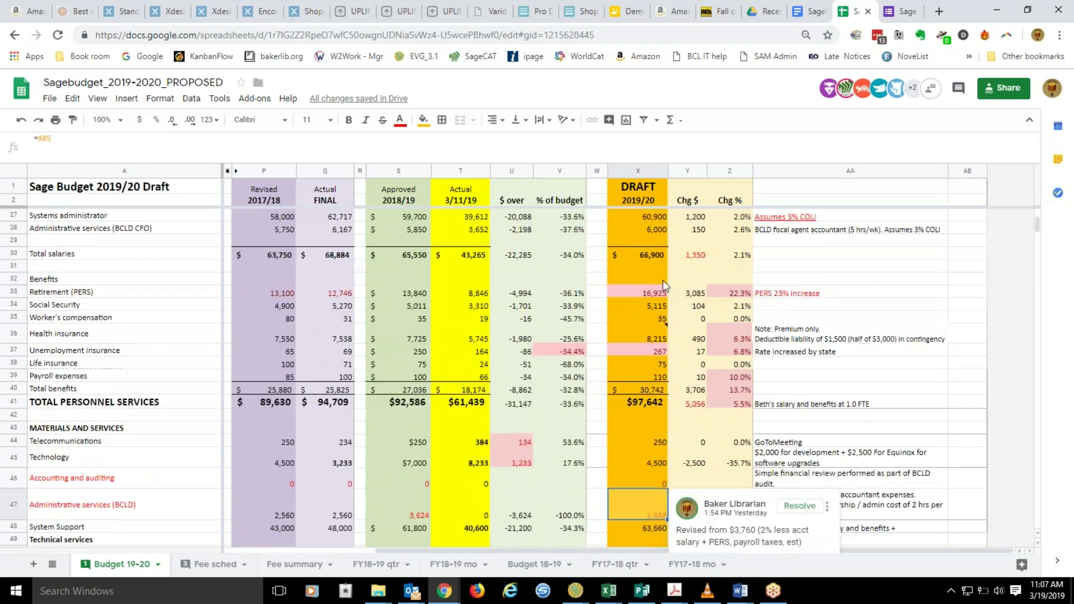
scroll(640, 479, "down", 2)
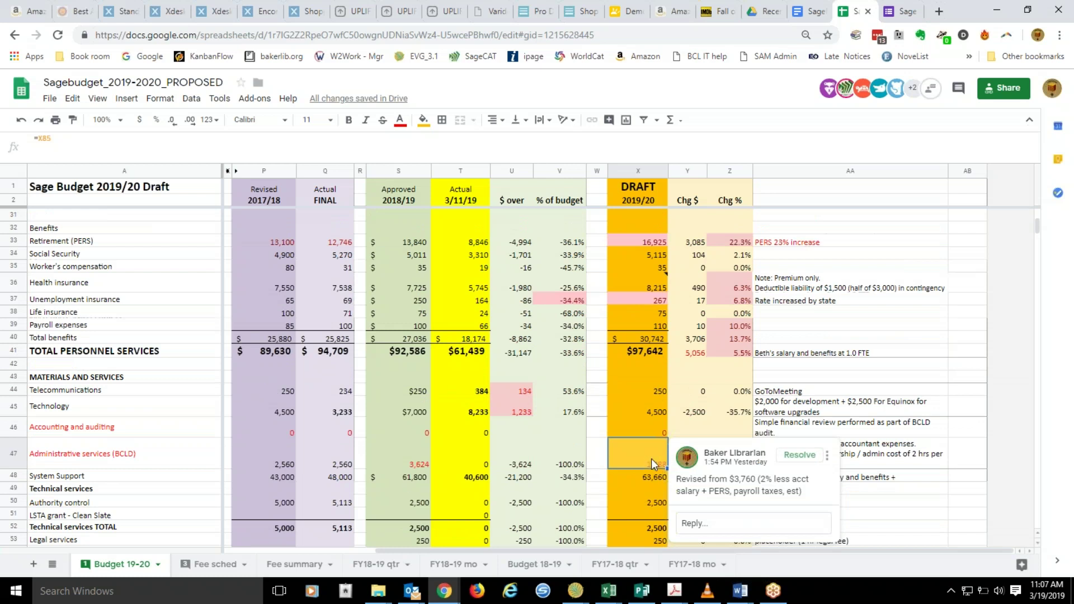
- Read the explanatory note on the fiscal agency fee for BCLD administrative services and recheck the draft amount's comment
left_click_drag(864, 444, 856, 428)
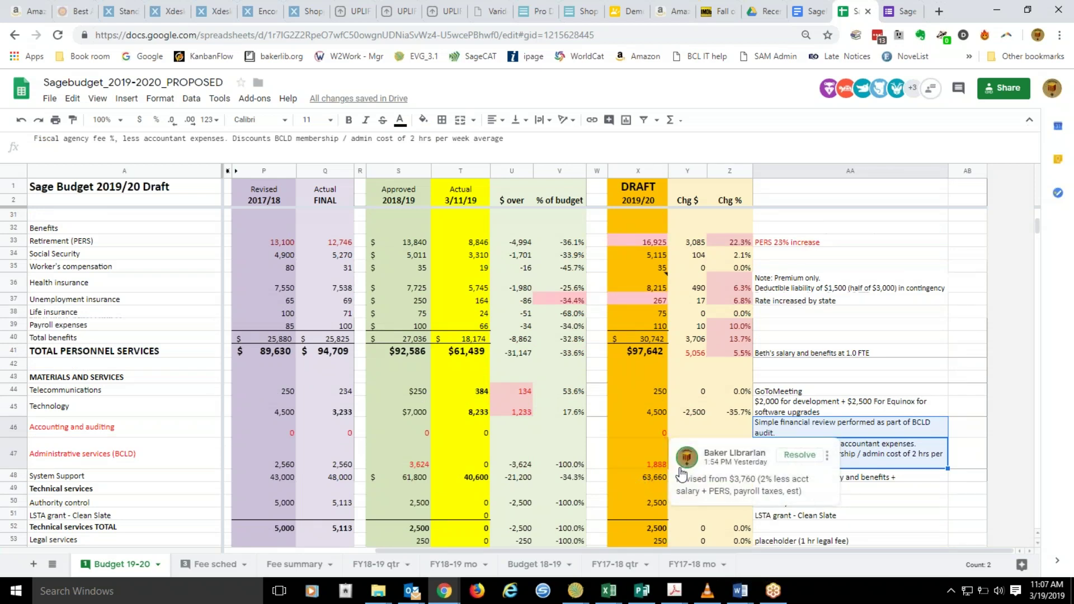
left_click(633, 488)
scroll(647, 426, "down", 1)
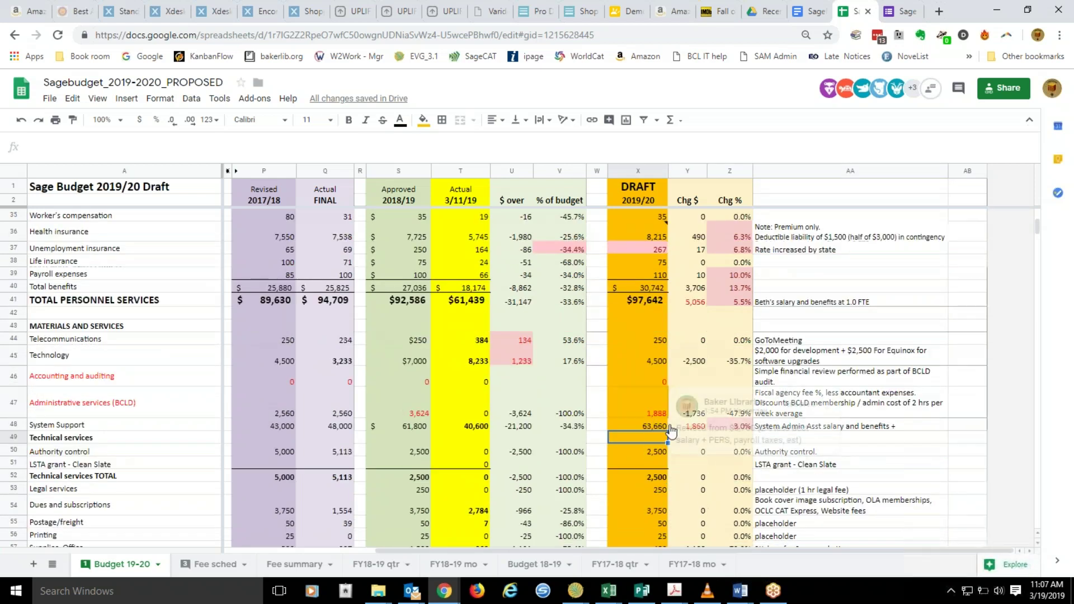
scroll(644, 425, "down", 1)
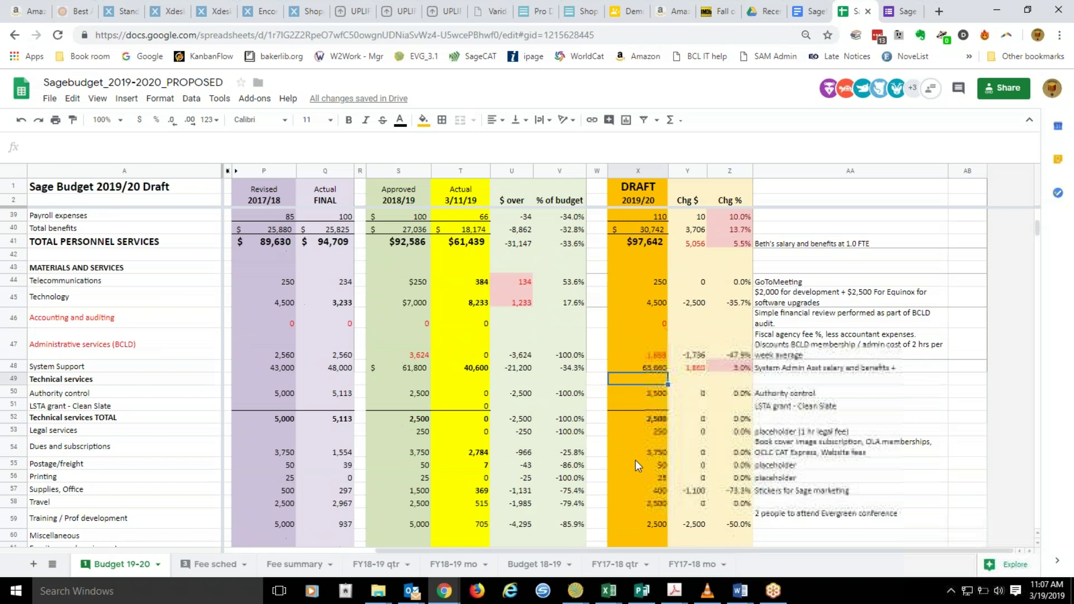
left_click(653, 357)
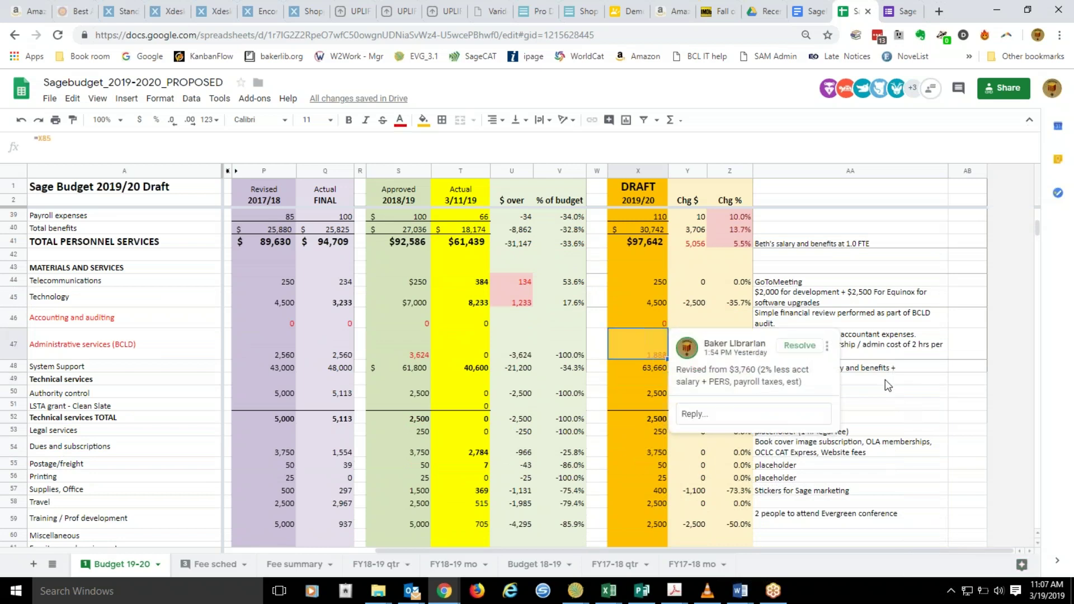
left_click(899, 355)
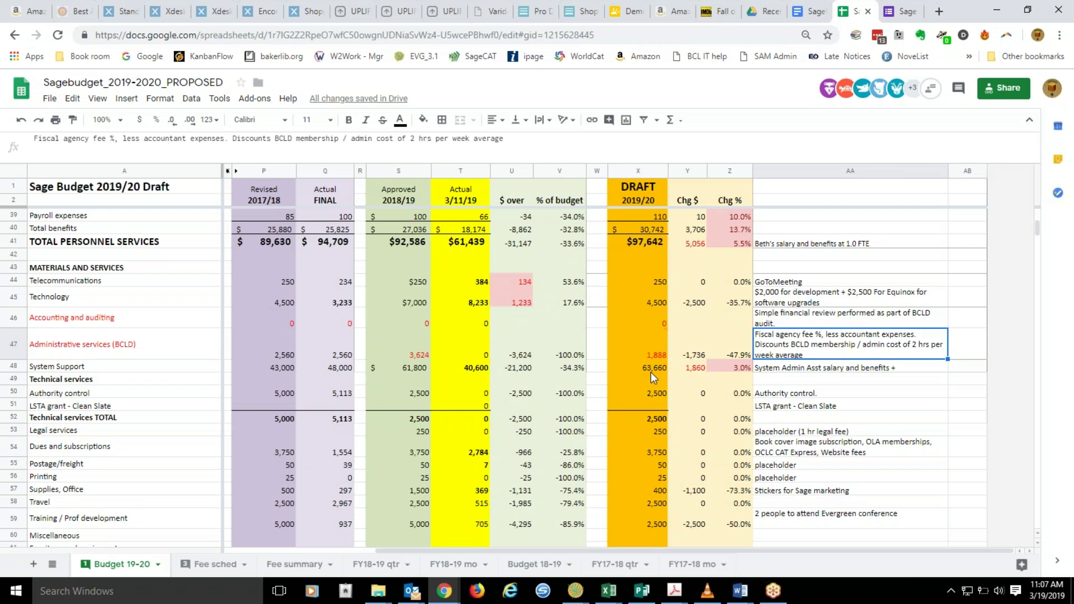
- Check the System Support draft amount and compare the approved and draft amounts for office supplies
scroll(650, 372, "down", 2)
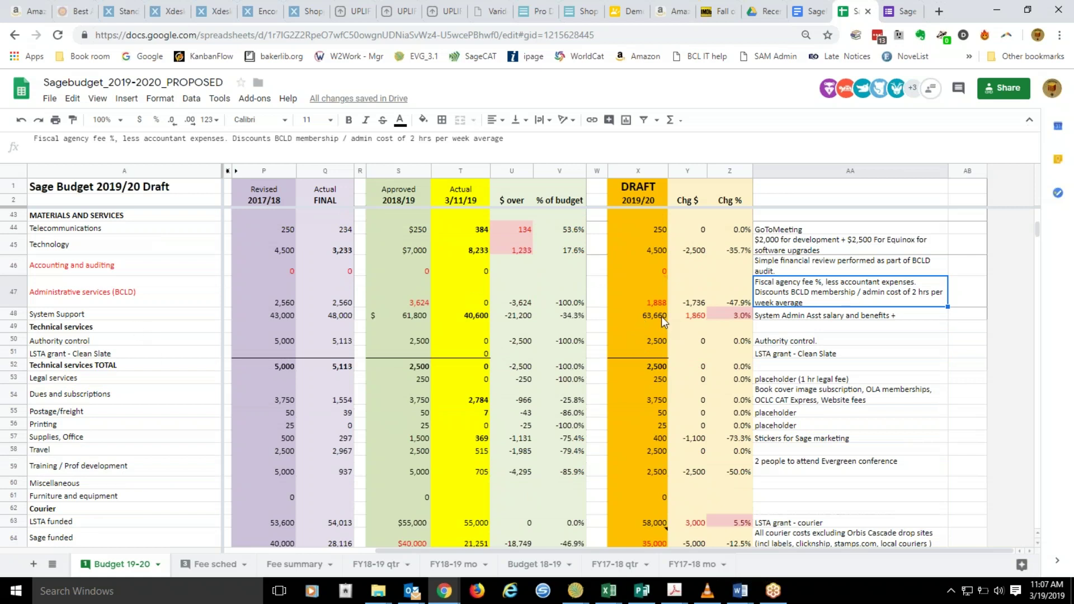
left_click(662, 317)
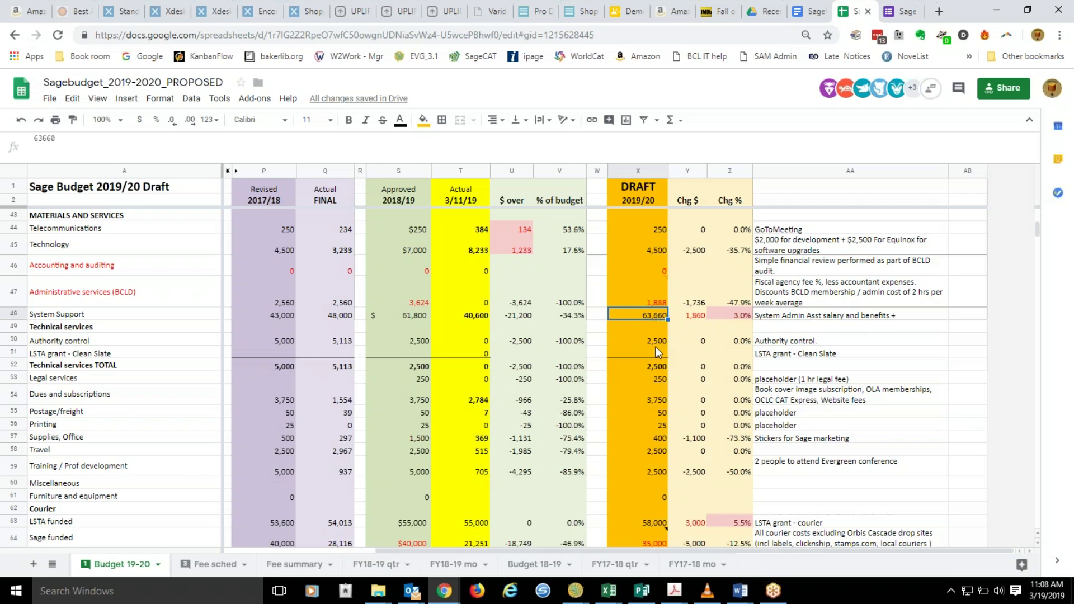
scroll(656, 349, "down", 2)
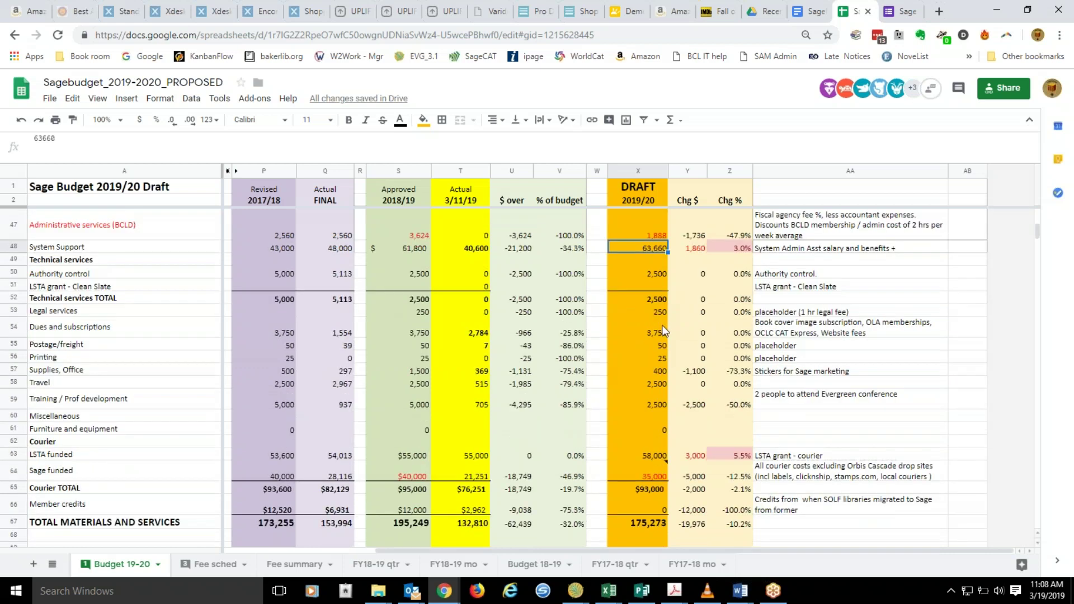
left_click(664, 374)
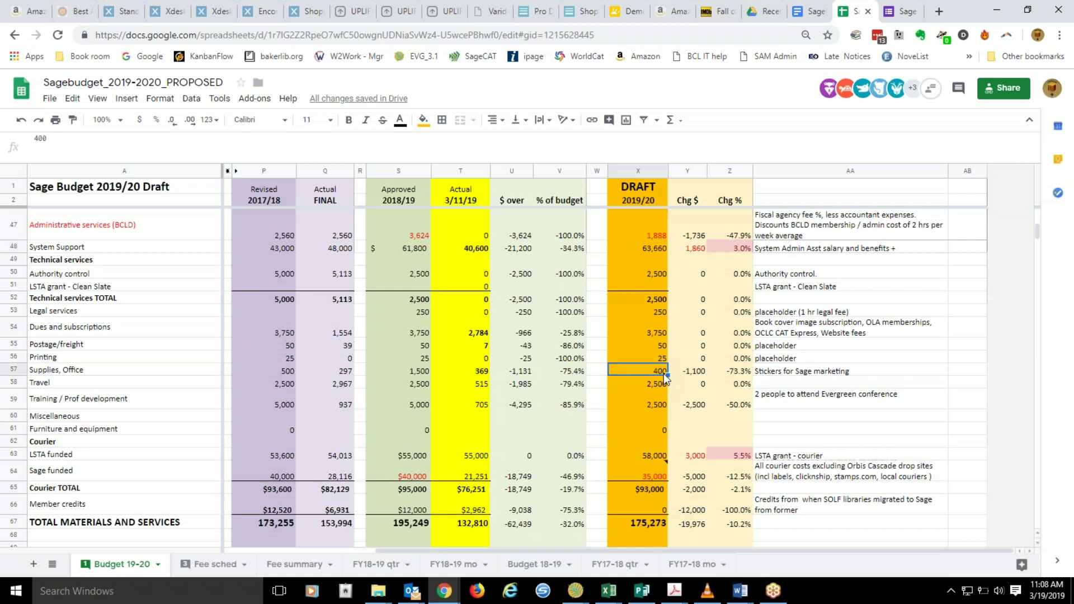
left_click(415, 374)
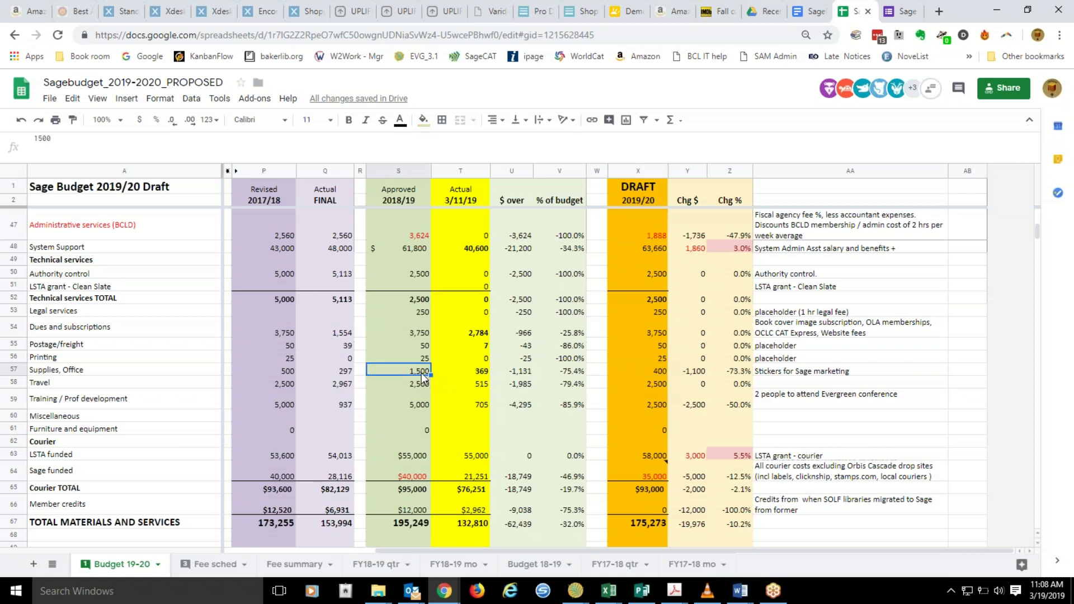
left_click(664, 372)
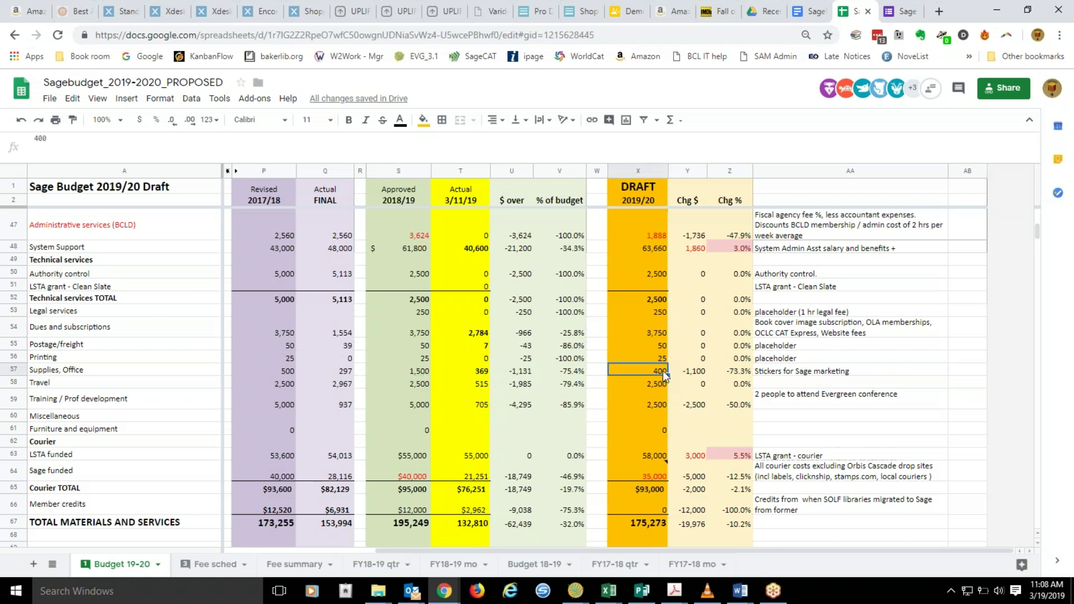
- Compare the approved 2018/19 and draft 2019/20 amounts for training and professional development
scroll(661, 370, "down", 1)
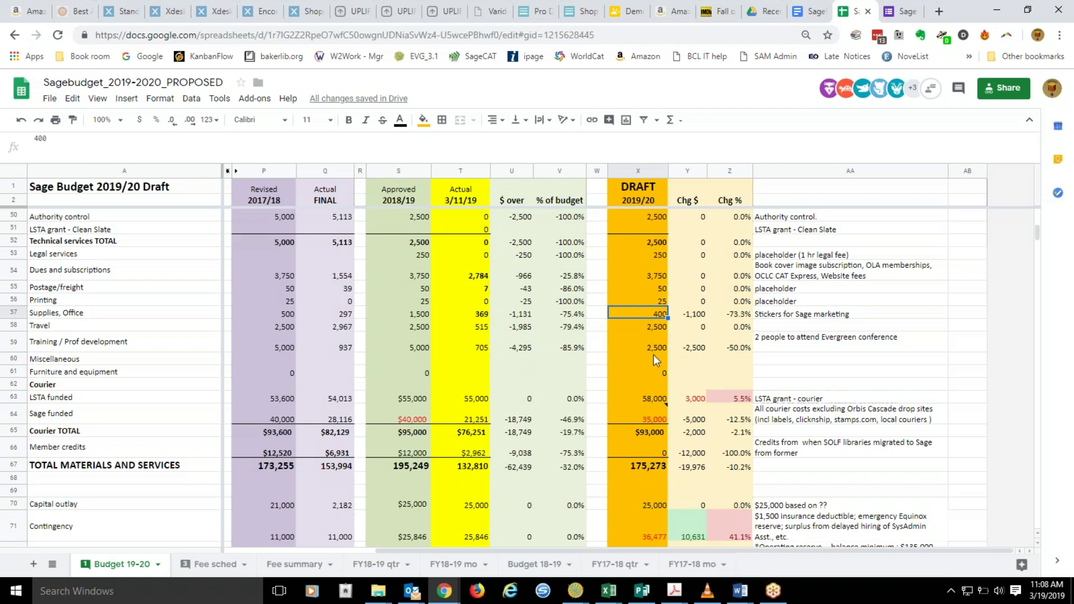
left_click(408, 350)
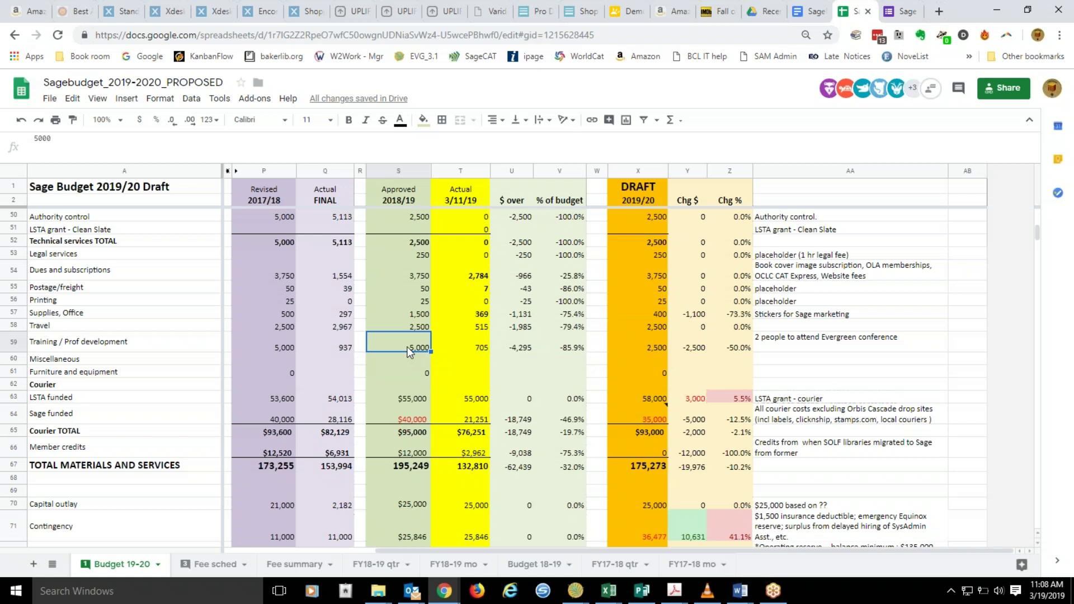
left_click(654, 352)
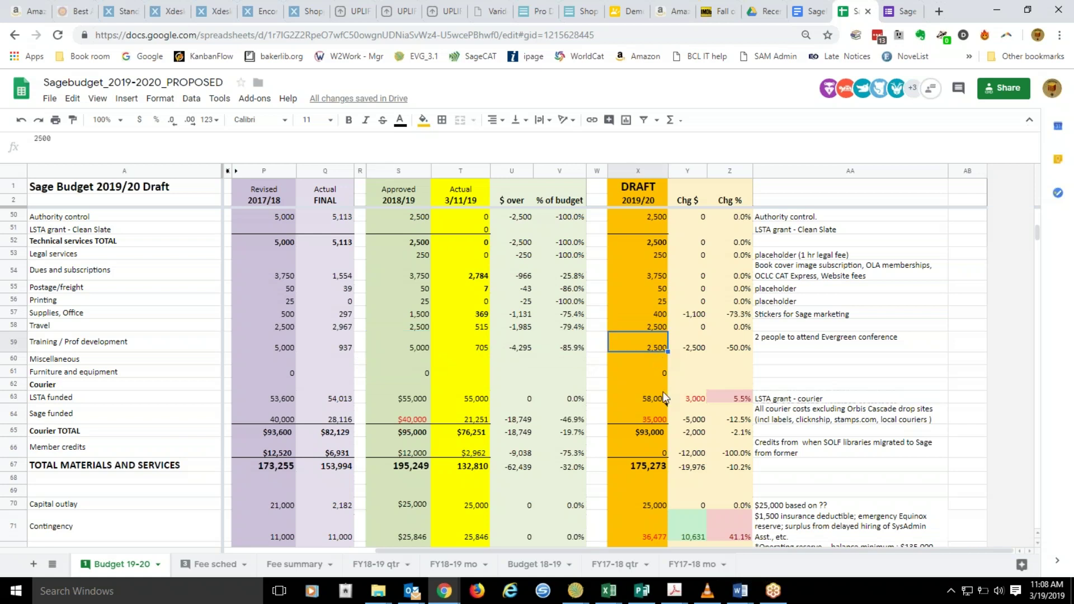
- Review the draft courier lines, reading the note on the Sage funded amount and checking the courier total
scroll(664, 396, "down", 1)
mouse_move(656, 360)
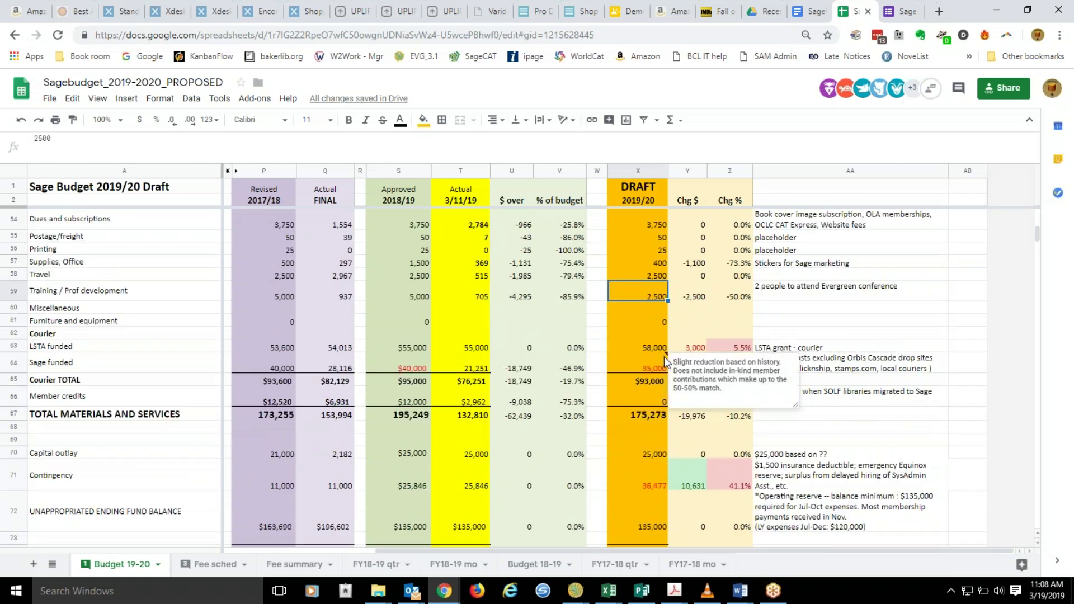
scroll(654, 354, "down", 1)
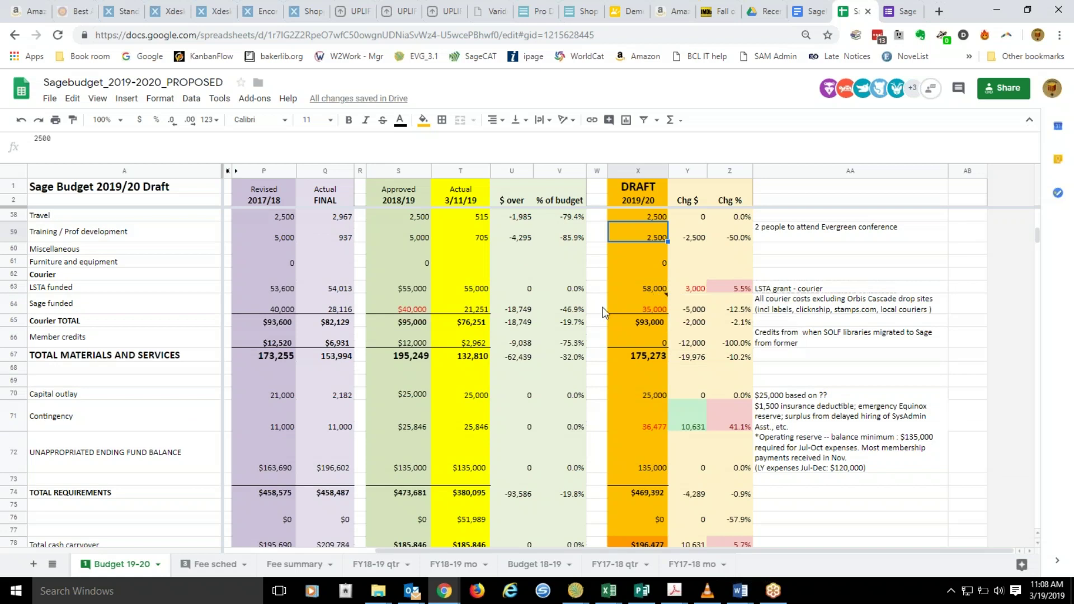
left_click(653, 311)
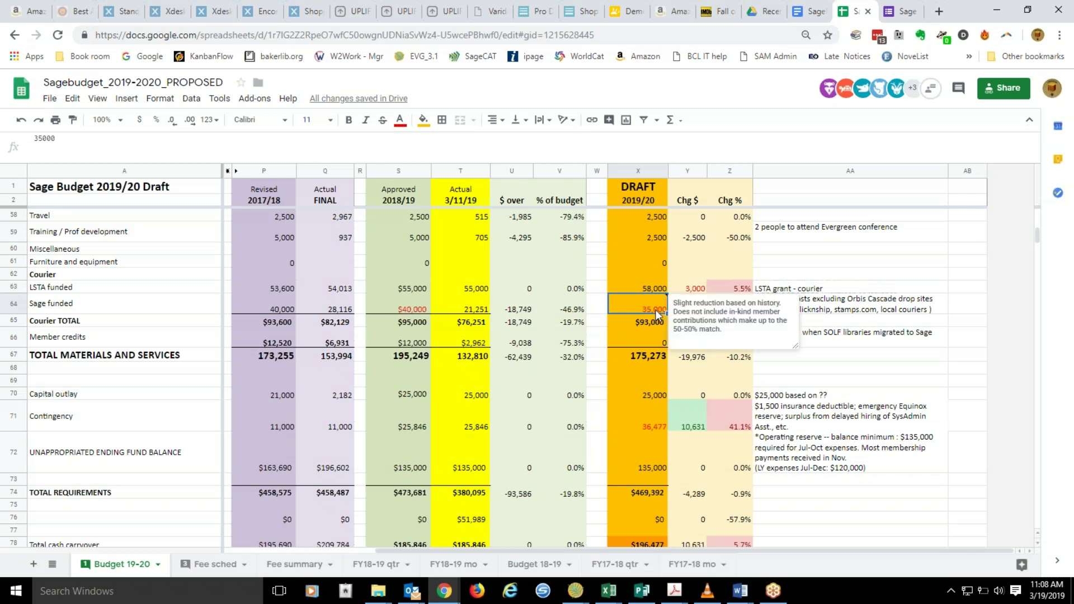
left_click(655, 327)
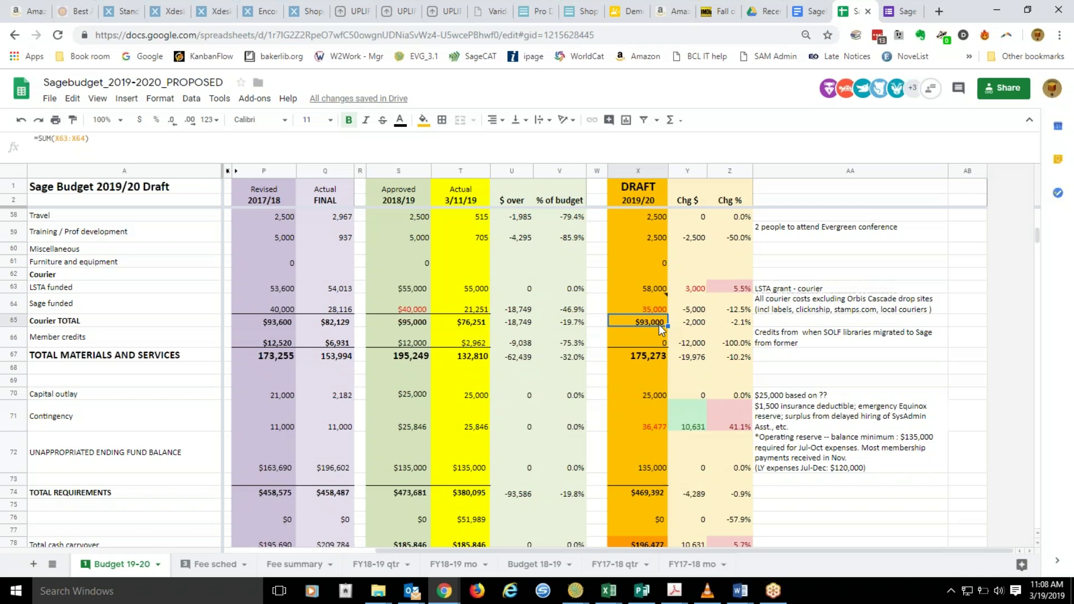
- Review the draft capital outlay, contingency and unappropriated ending fund balance, down through the total requirements and operating budget totals
scroll(661, 358, "down", 3)
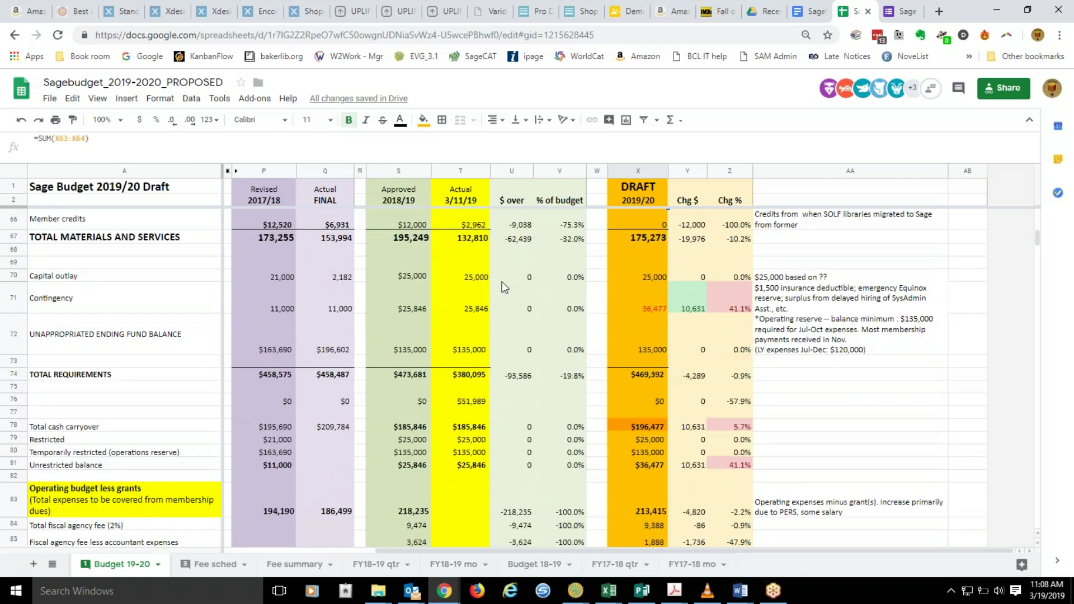
left_click(656, 277)
left_click(653, 313)
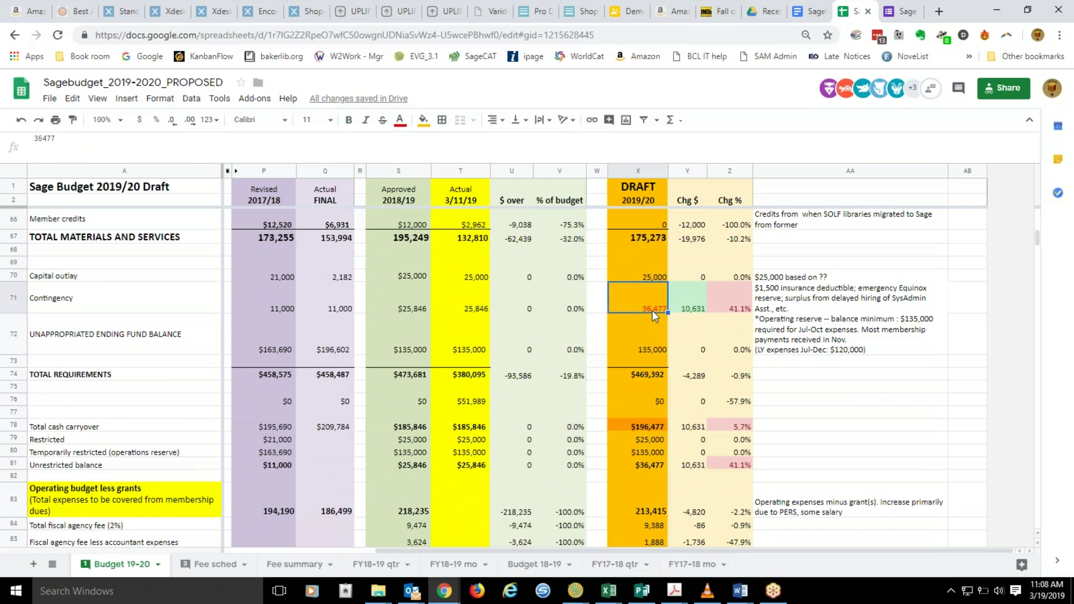
left_click(654, 351)
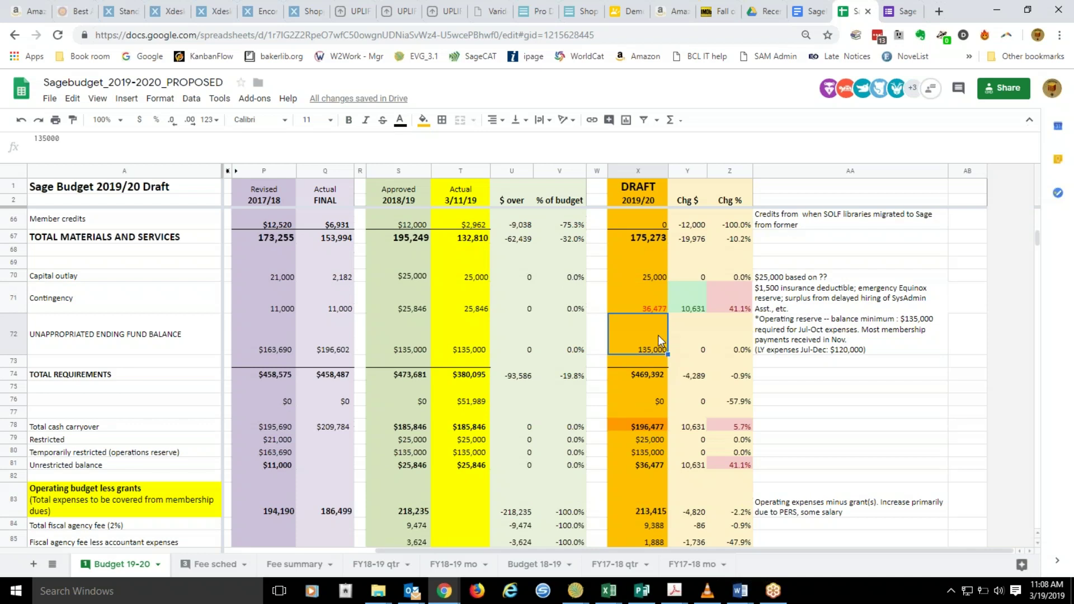
left_click(655, 305)
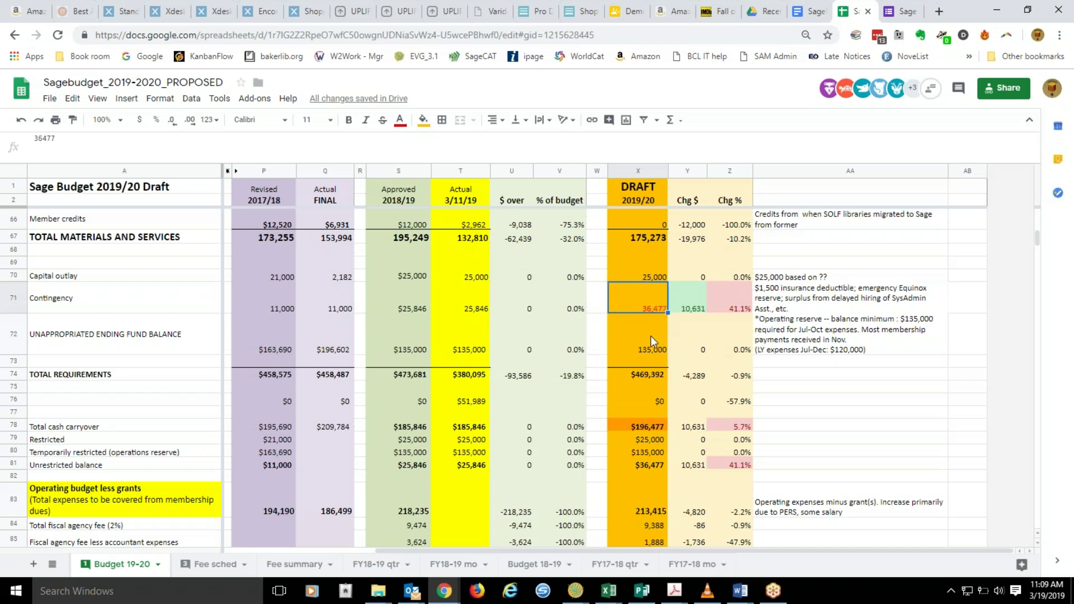
scroll(653, 335, "down", 2)
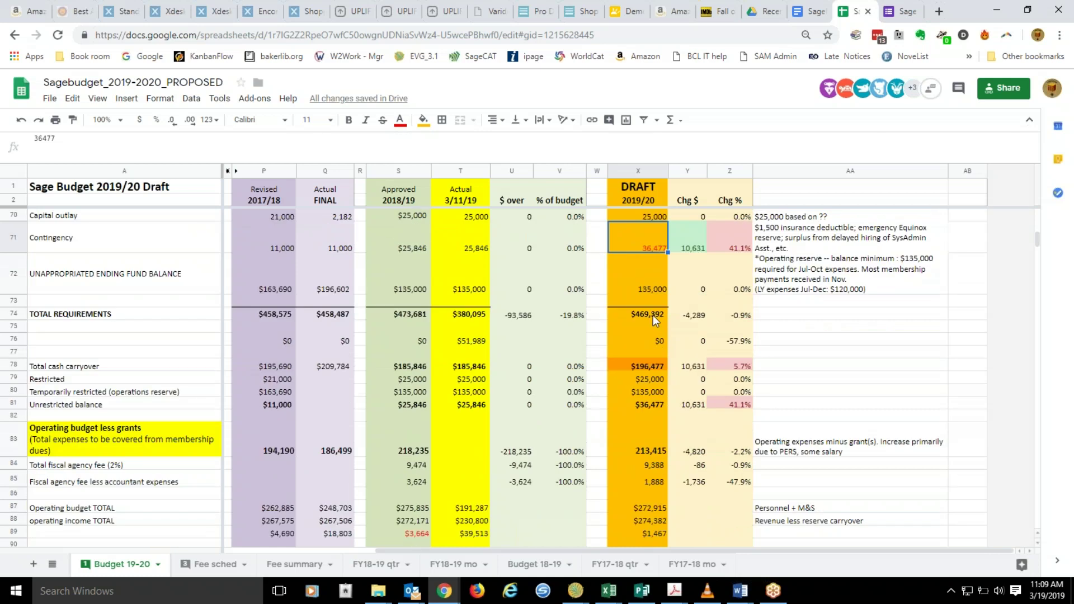
scroll(657, 328, "down", 2)
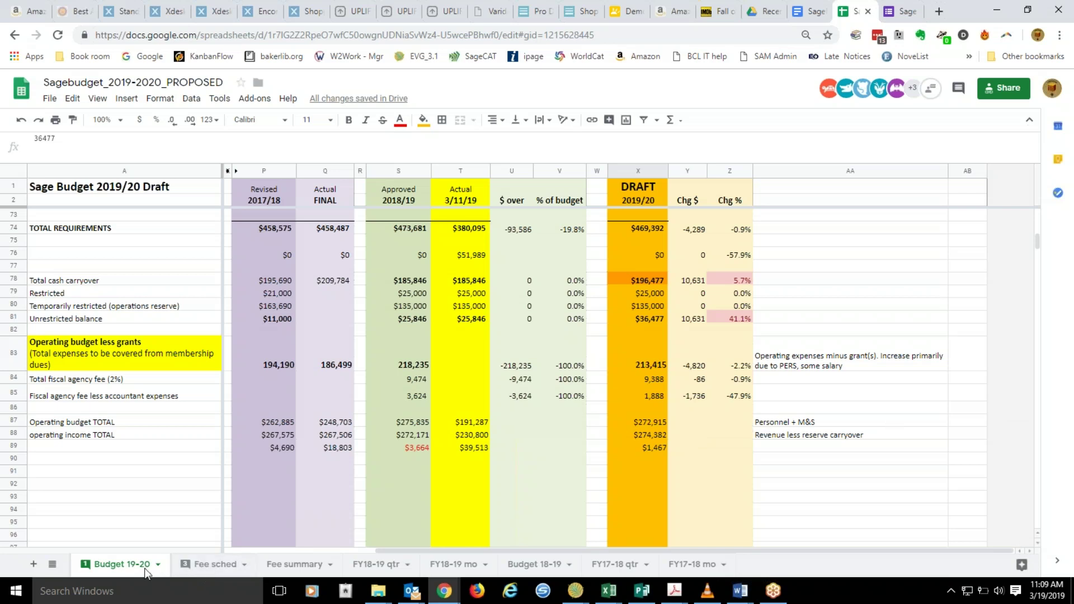
- Look over the Fee sched, Fee summary and FY18-19 qtr sheets
left_click(225, 568)
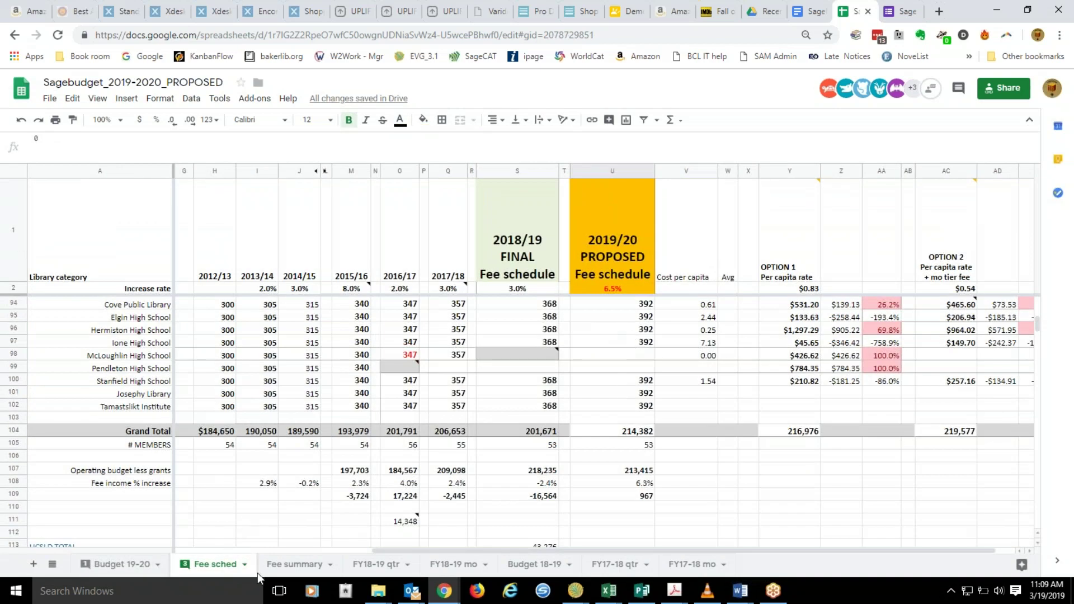
left_click(297, 565)
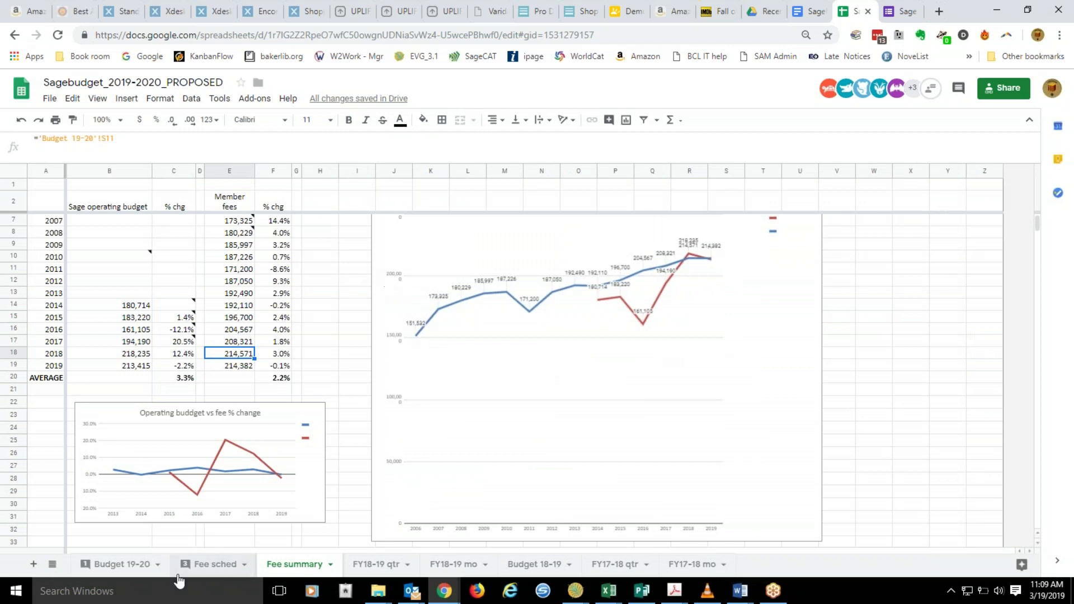
left_click(382, 566)
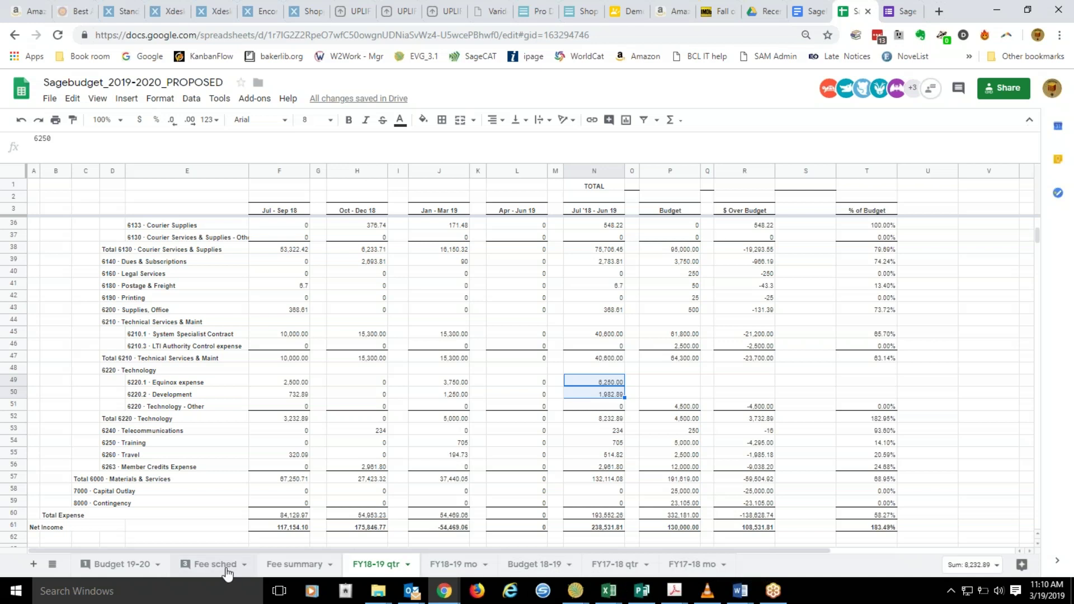
- Revisit the resources section at the start of the Budget 19-20 sheet and open the Fee sched sheet
left_click(145, 565)
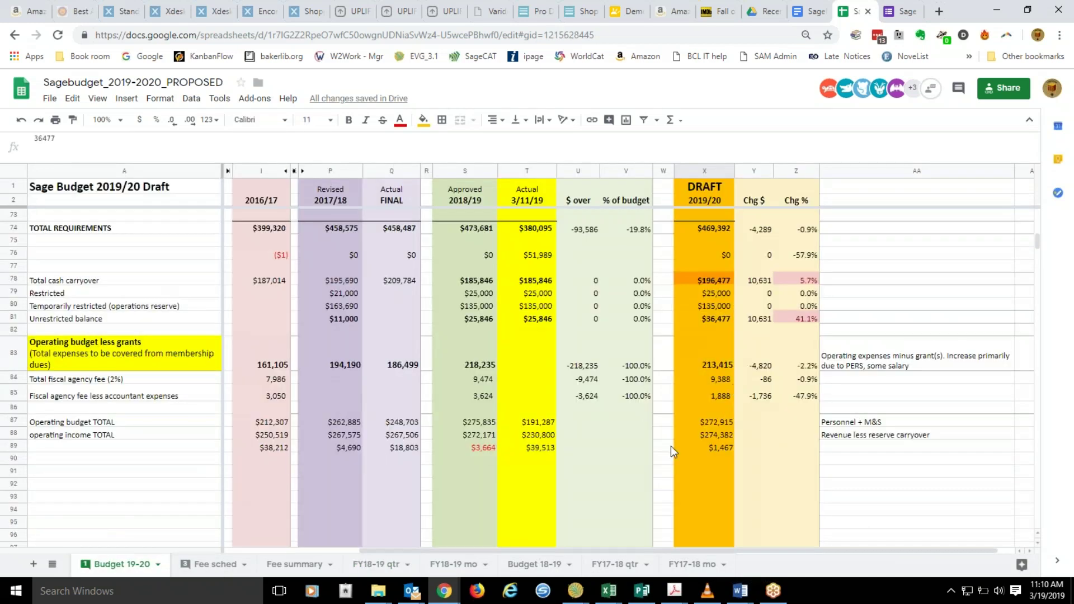
scroll(770, 450, "up", 10)
scroll(769, 454, "up", 10)
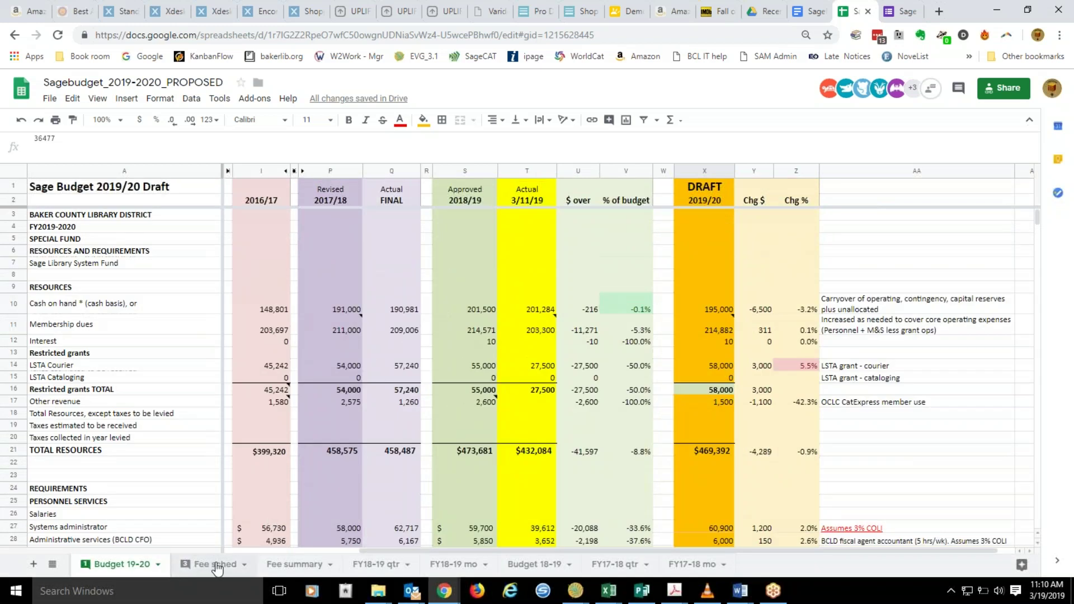
left_click(217, 566)
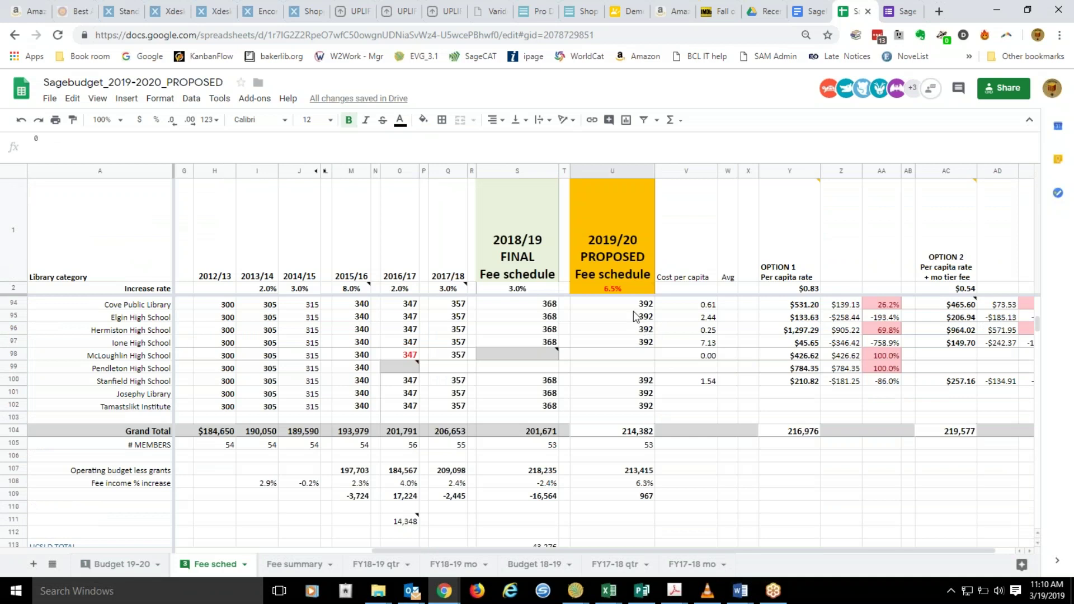
- Return to the Budget 19-20 sheet and look over the draft lines from resources down to total requirements
left_click(124, 572)
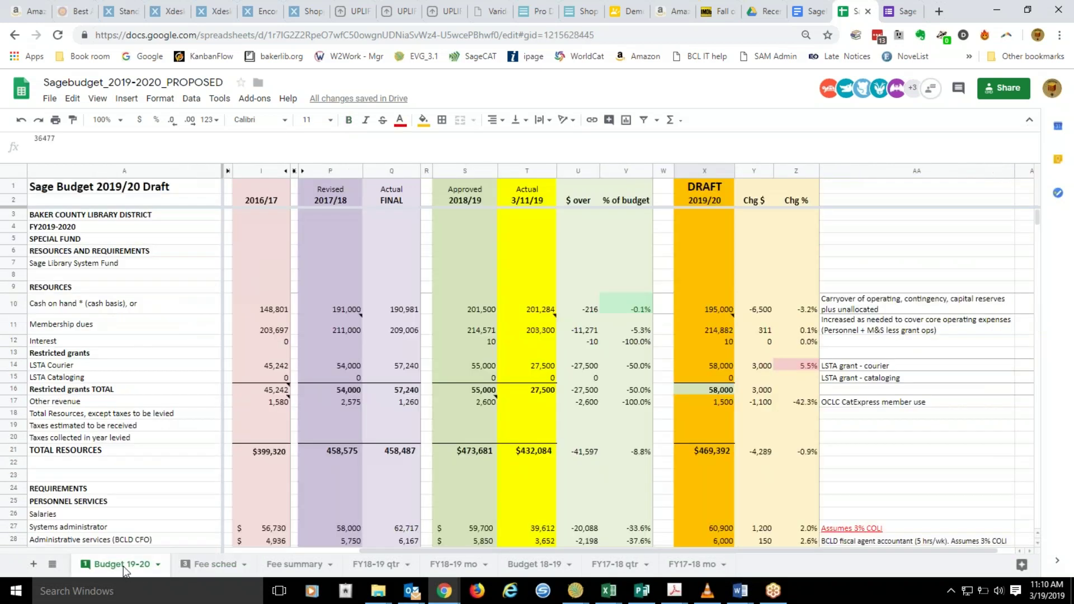
scroll(697, 468, "down", 10)
scroll(697, 467, "down", 7)
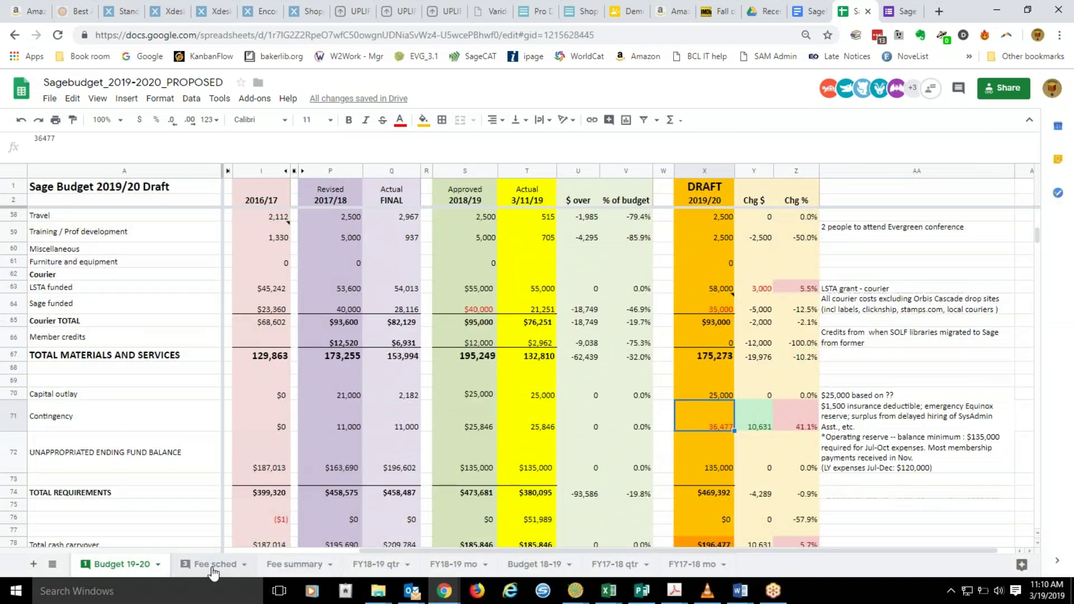
- Try a 3% increase rate for the 2019/20 proposed fee schedule and check its effect on the fee totals and the Budget 19-20 sheet
left_click(213, 565)
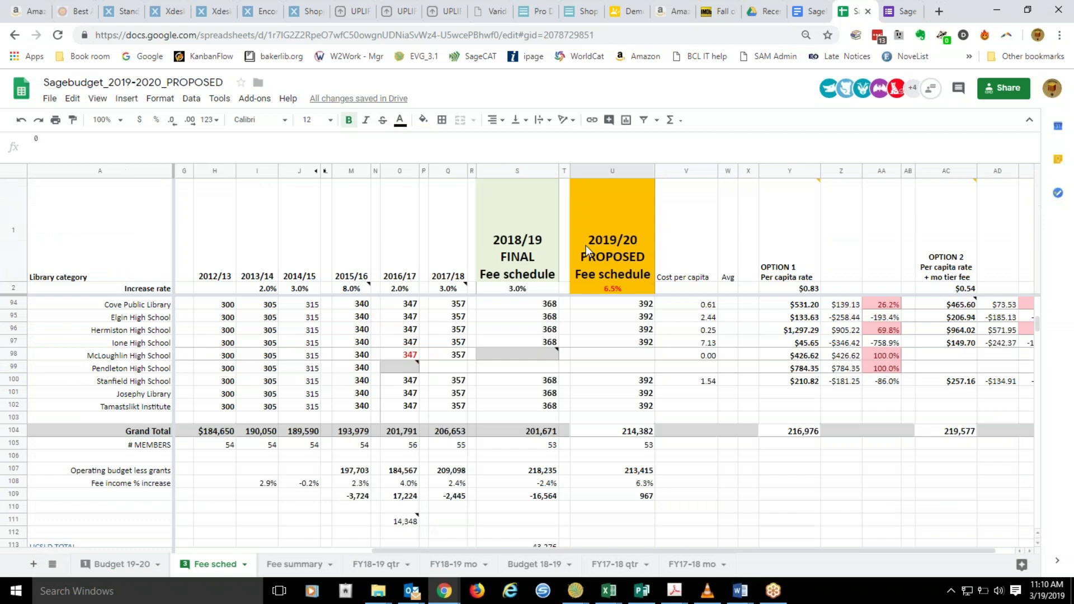
mouse_move(612, 293)
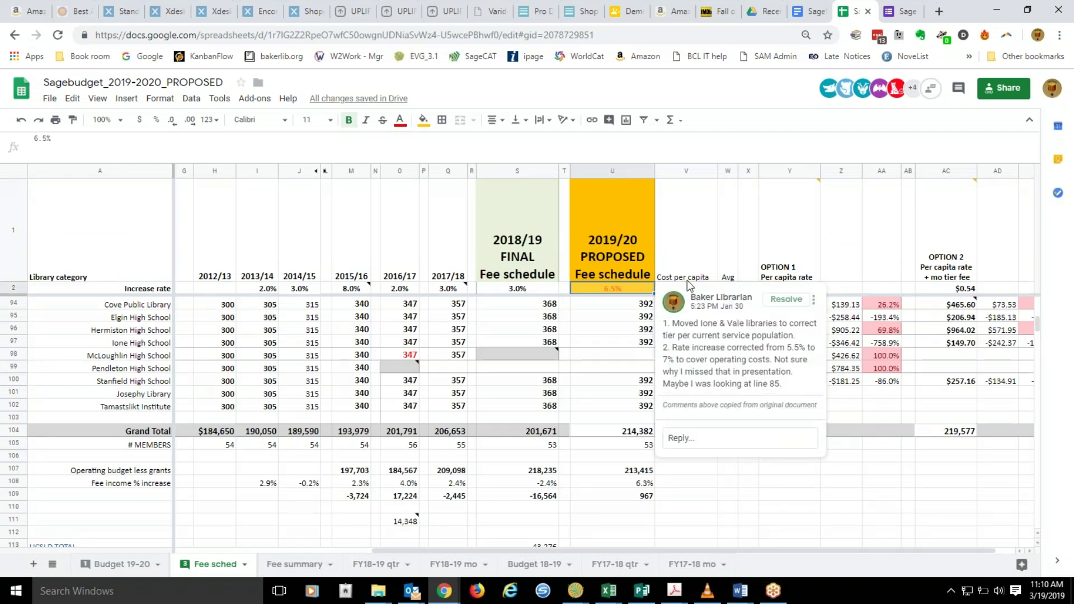
type("3")
key("Return")
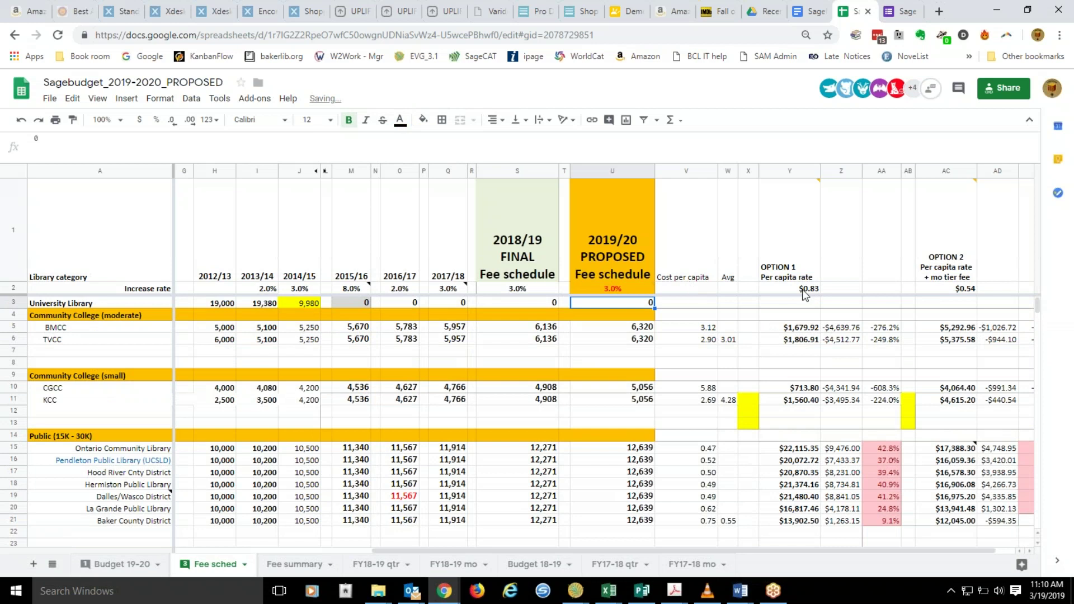
scroll(855, 269, "down", 20)
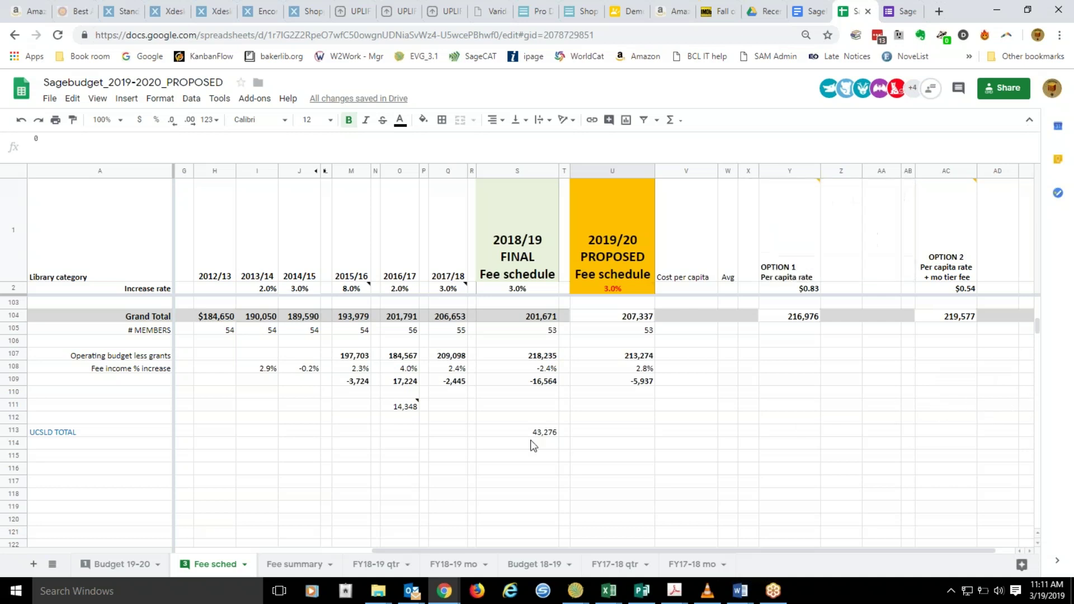
left_click(123, 565)
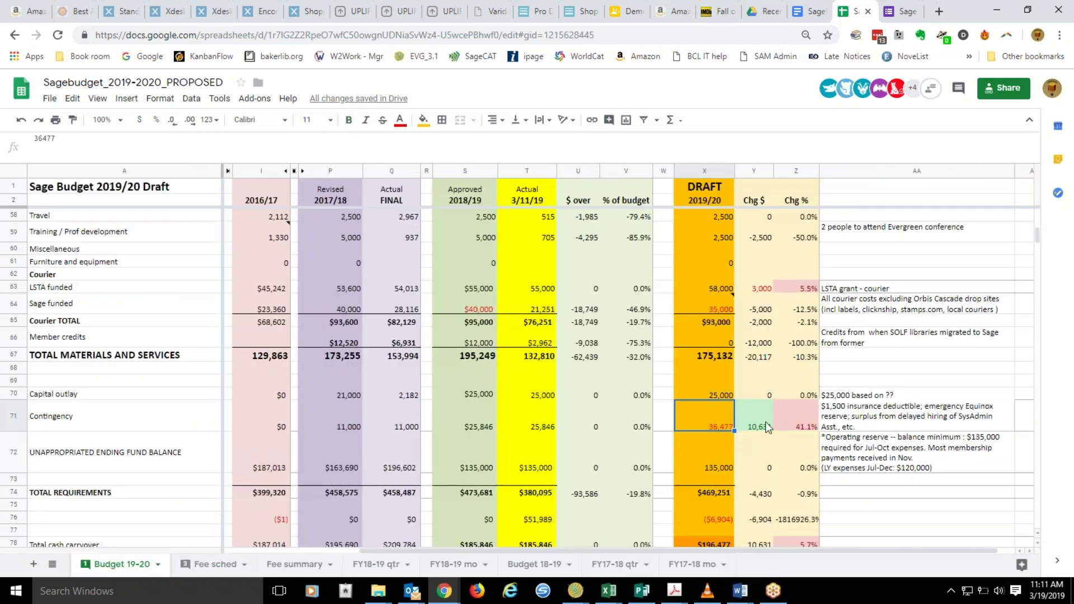
- Set the 2019/20 proposed increase rate on the Fee sched sheet back to 6.5%
left_click(184, 567)
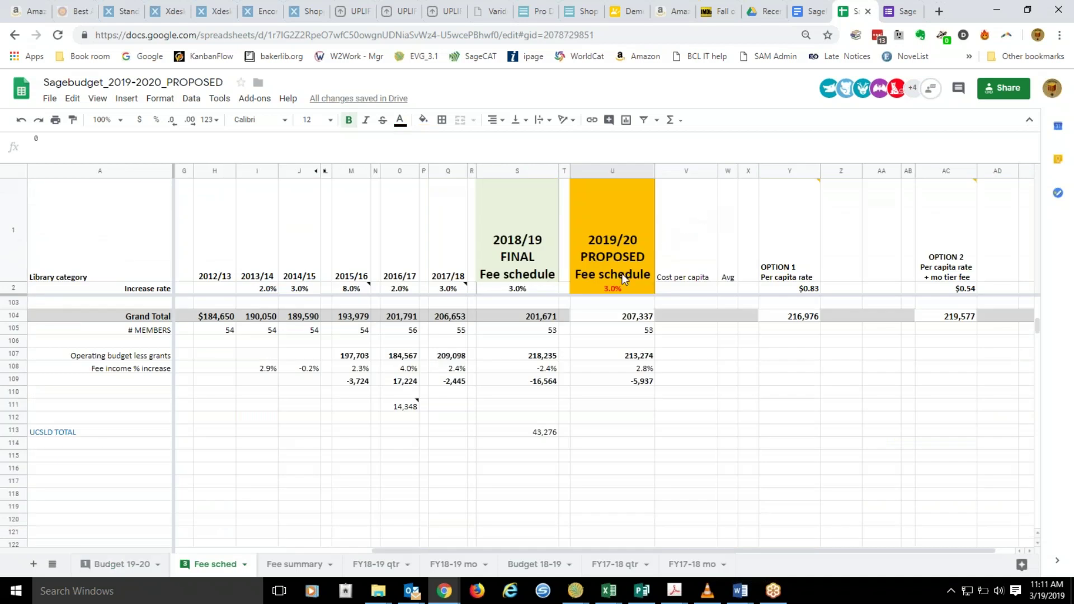
type("6.5%")
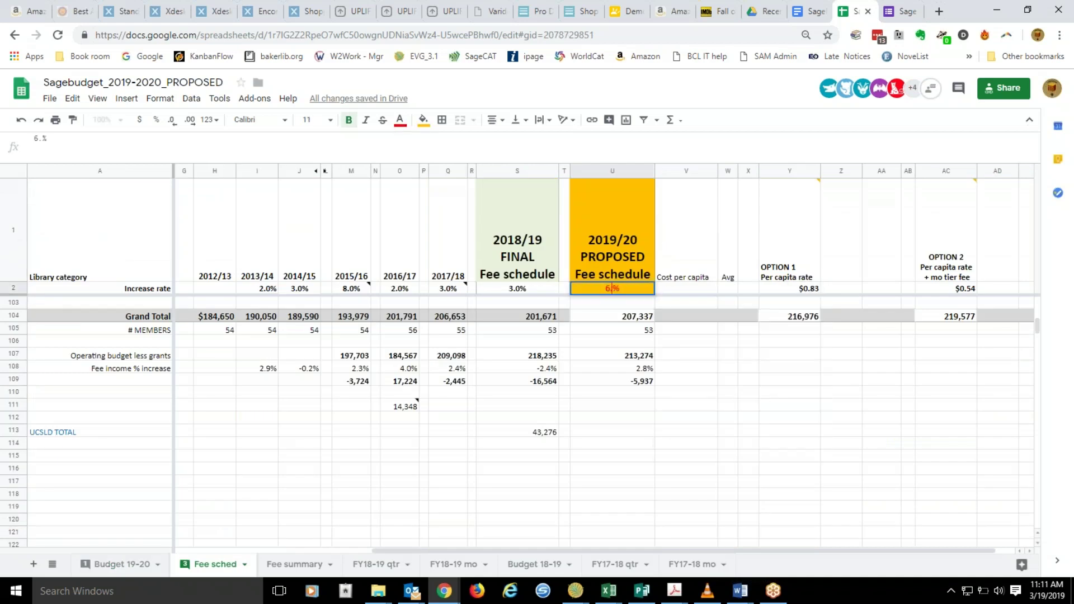
key("Return")
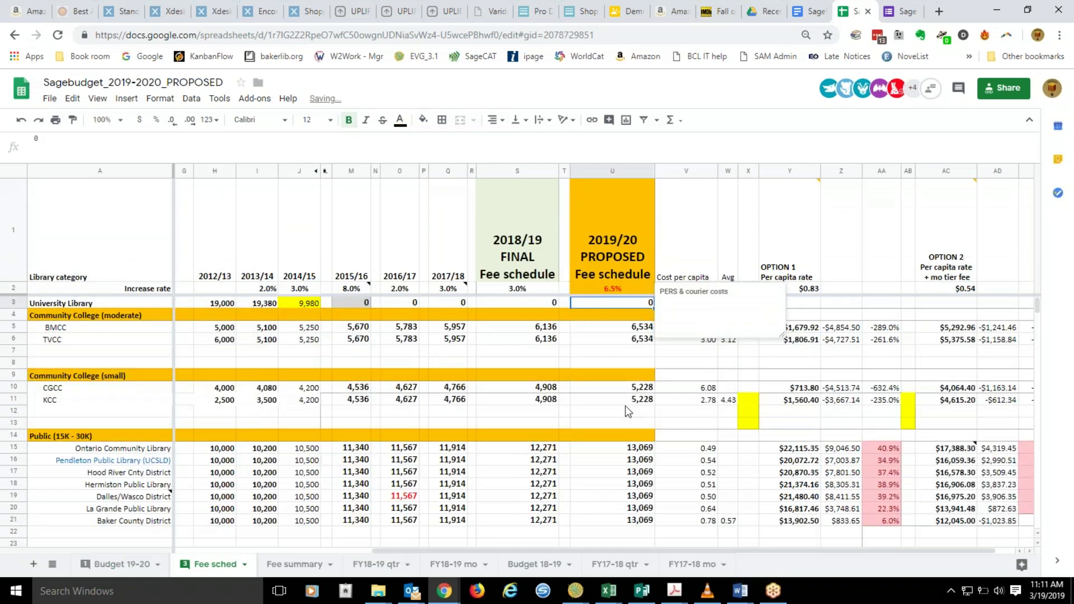
key("Down")
key("Down")
key("Down")
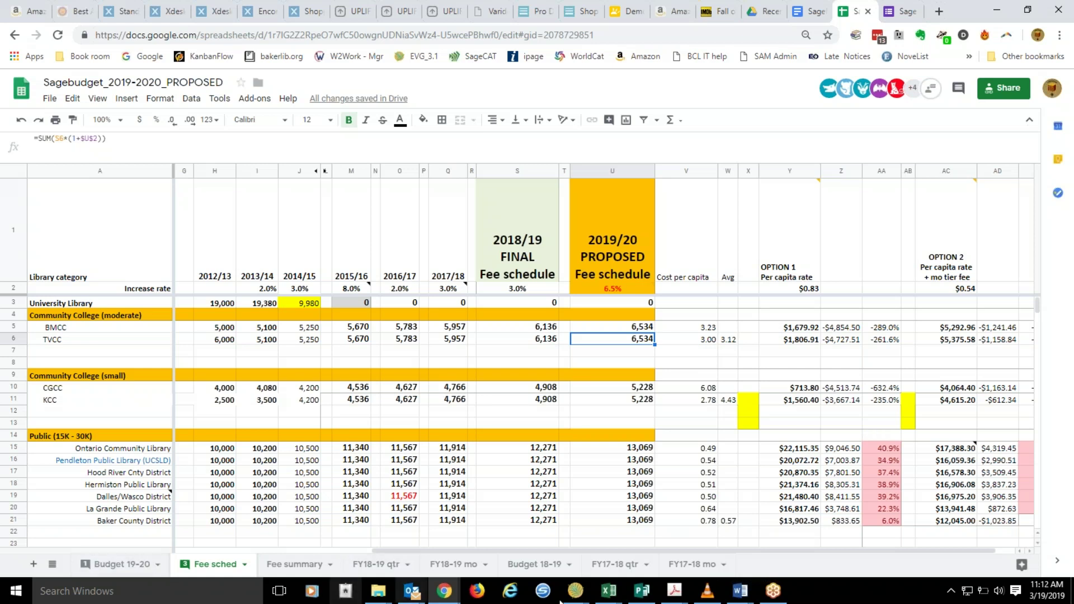
- Switch to Document1 in Word, read the Jan 30 2019 budget and strategic planning meeting notes, and minimize the document
mouse_move(742, 594)
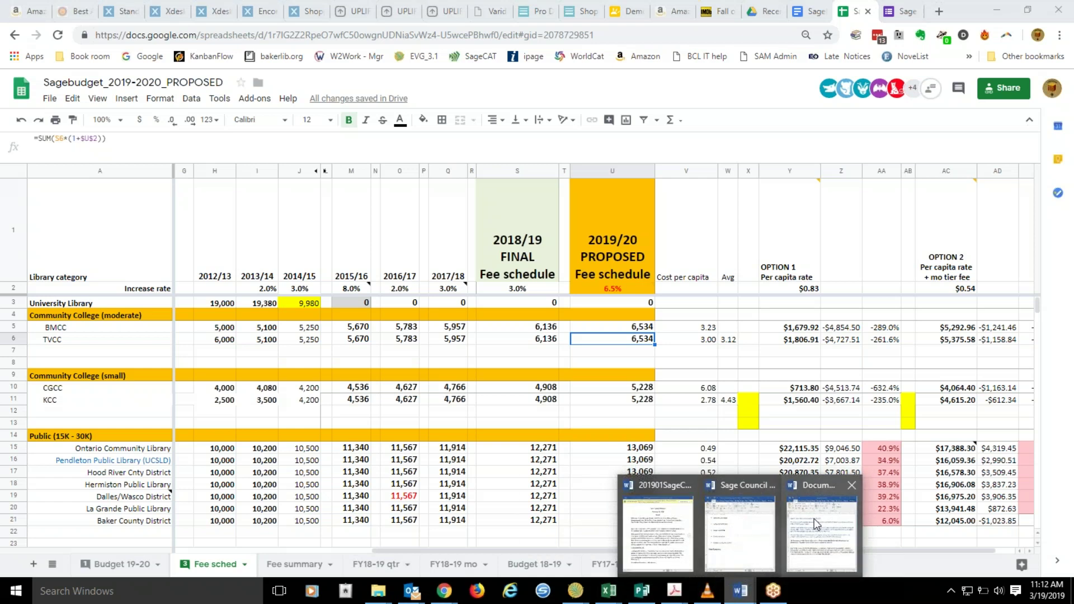
mouse_move(806, 519)
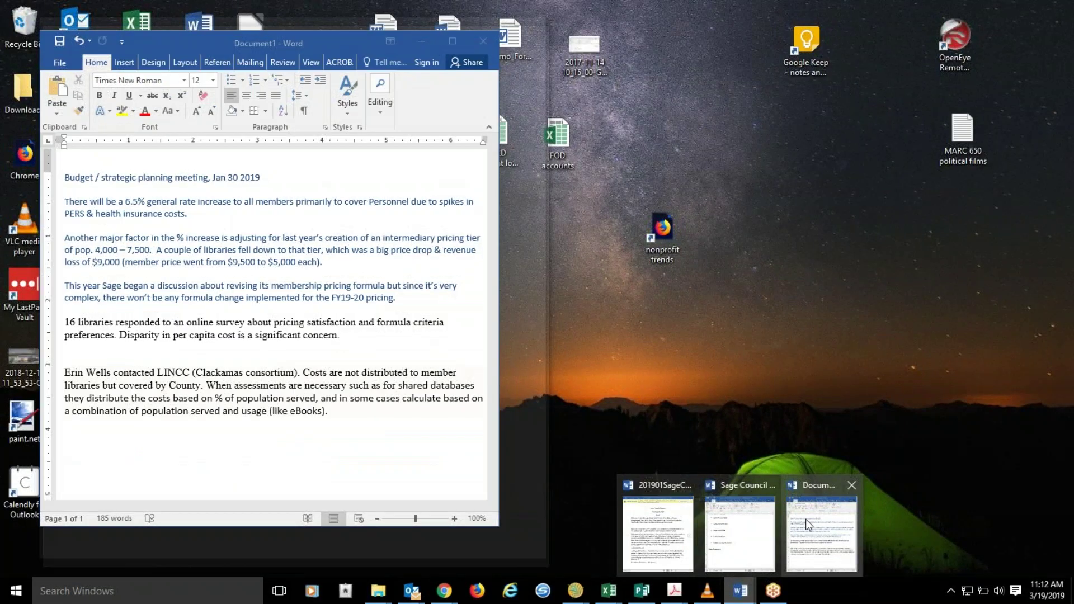
left_click(812, 529)
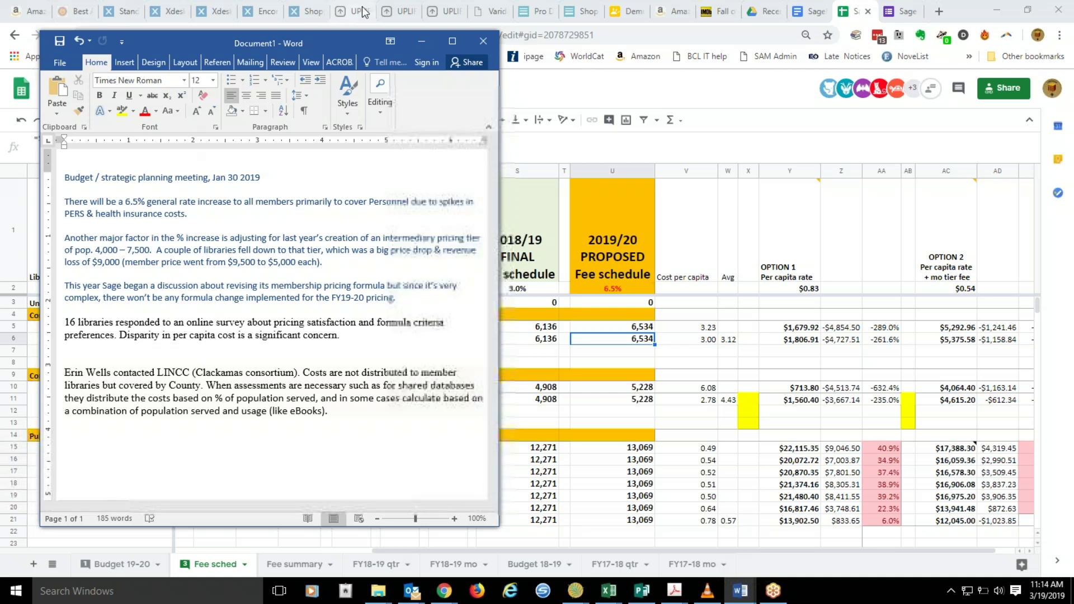
left_click(422, 40)
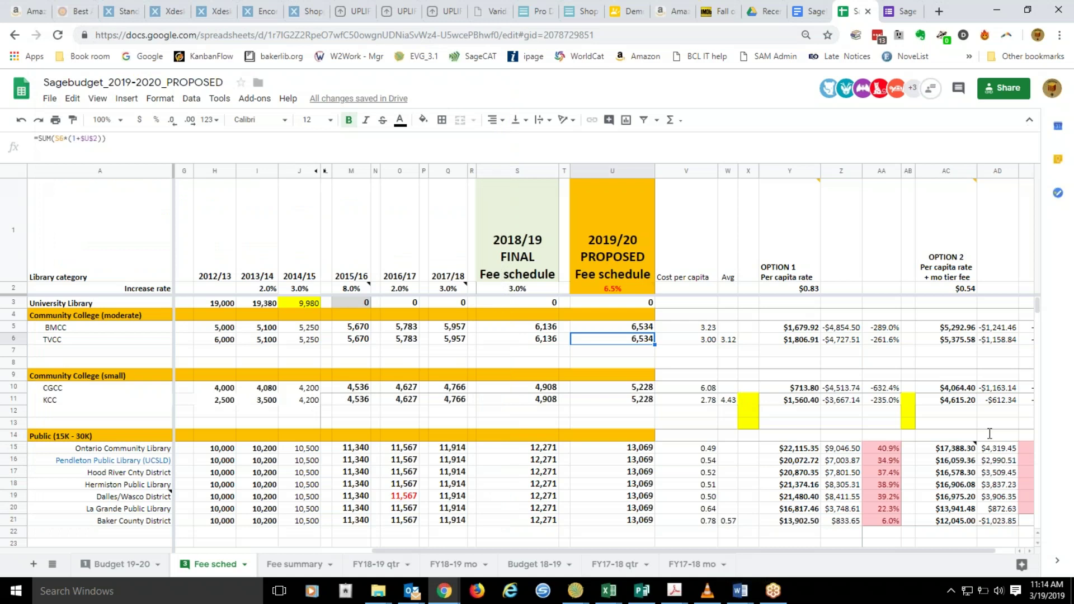
- Revisit the Budget 19-20 sheet and review the draft resources, including cash on hand and membership dues
mouse_move(960, 445)
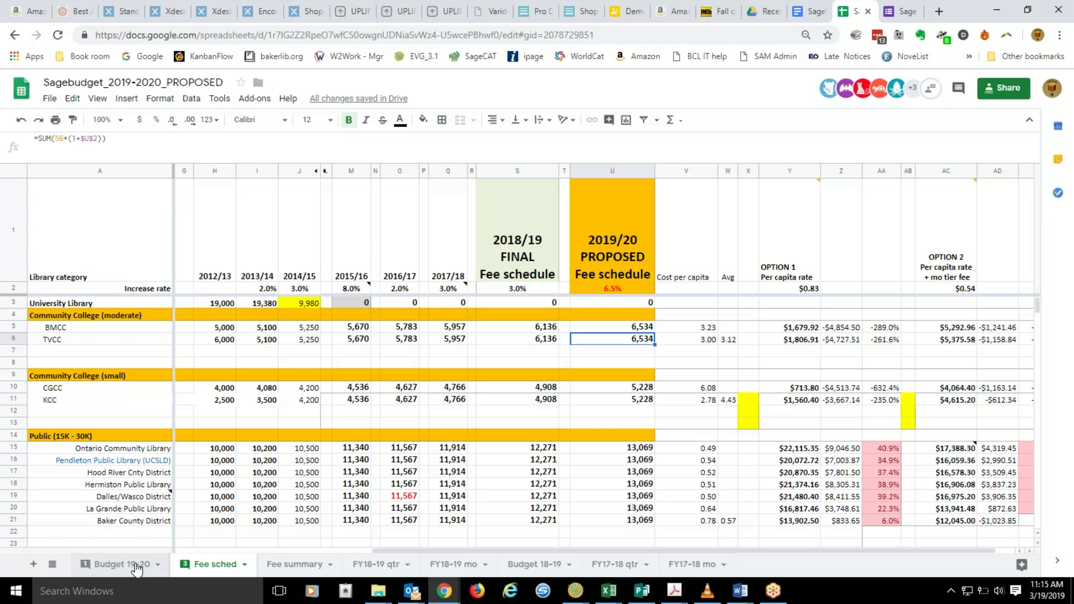
left_click(136, 568)
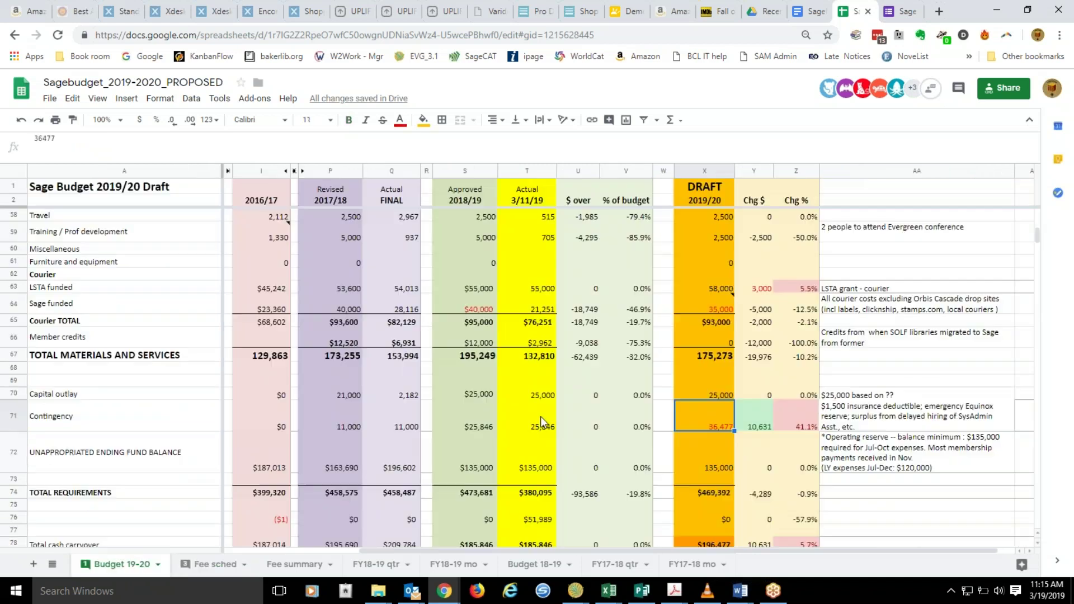
scroll(503, 429, "up", 2)
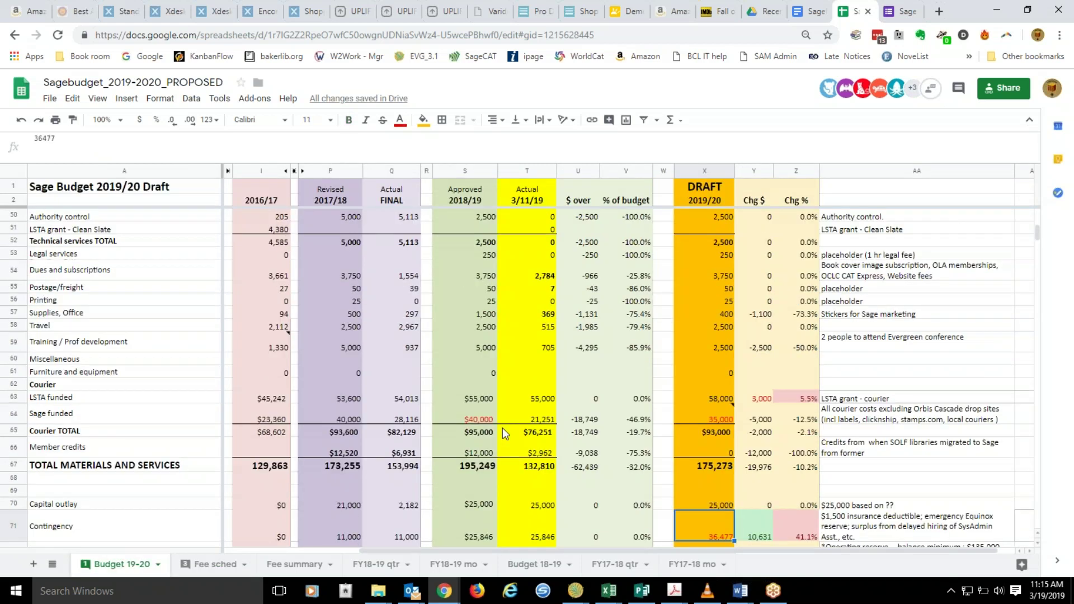
scroll(506, 432, "up", 15)
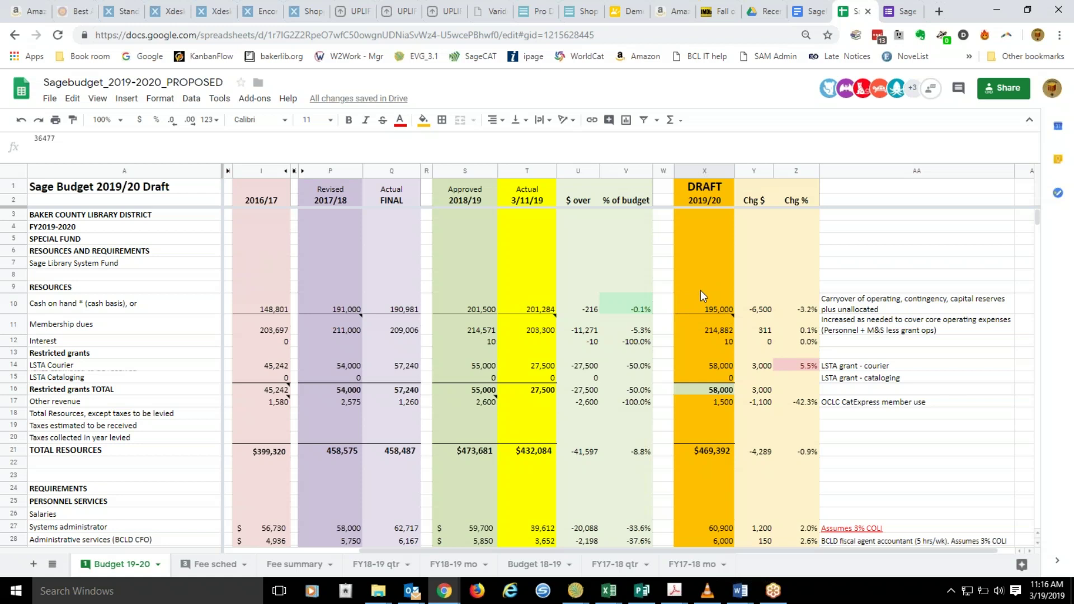
- Review the draft total requirements, cash carryover, operating budget less grants, and operating budget and income totals
scroll(700, 291, "down", 15)
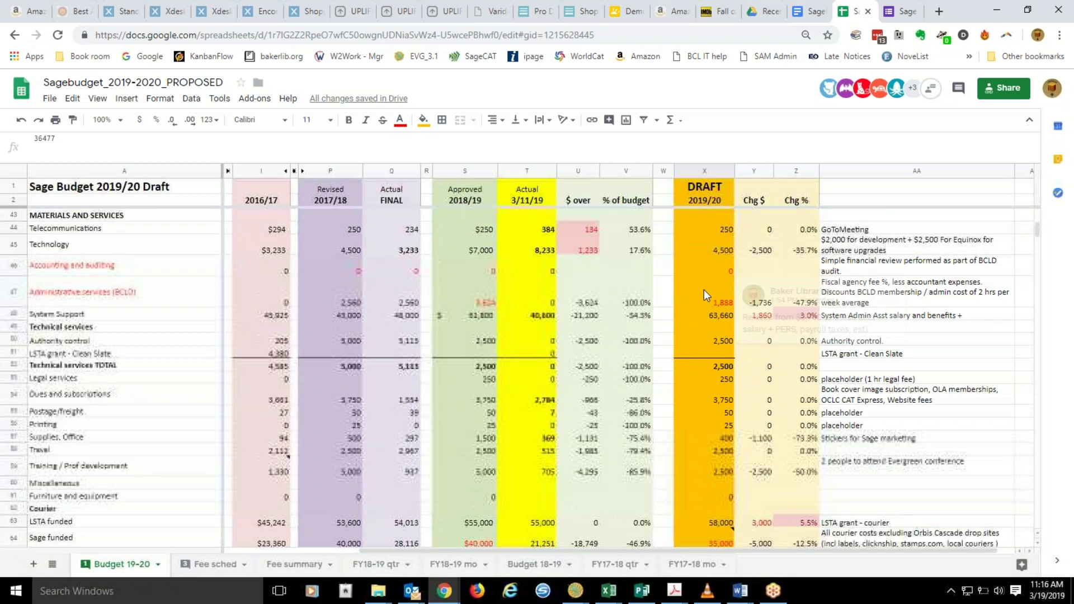
scroll(700, 319, "down", 5)
scroll(700, 332, "up", 3)
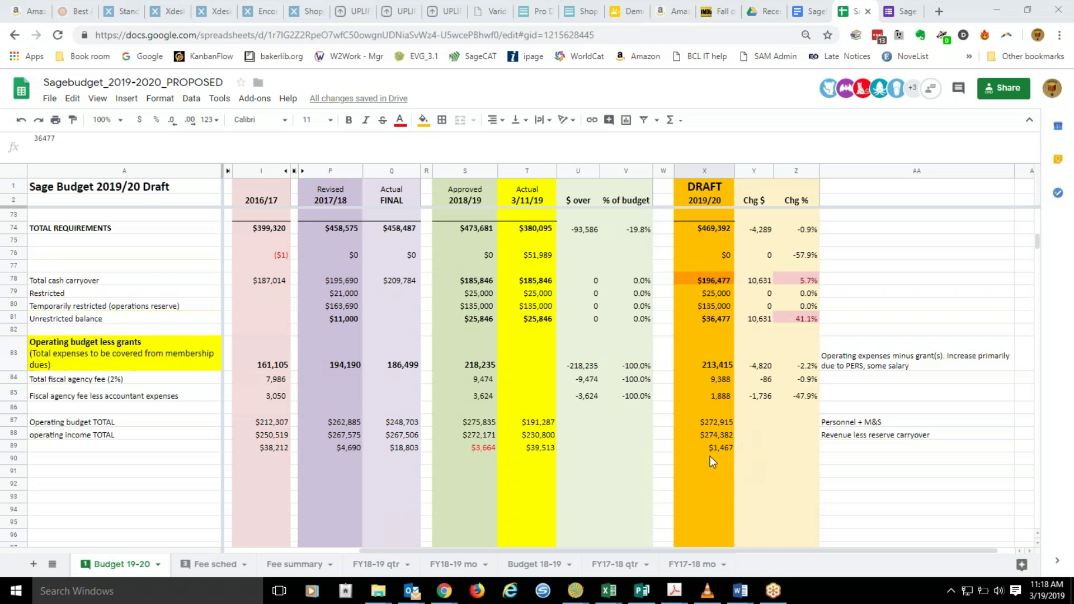
scroll(710, 455, "up", 2)
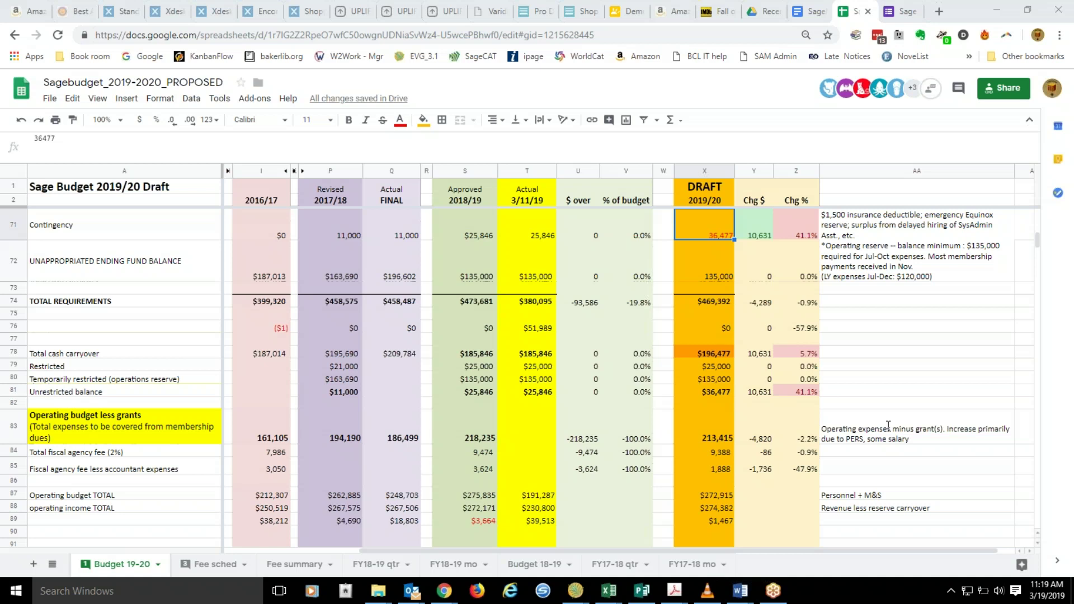
scroll(600, 410, "up", 15)
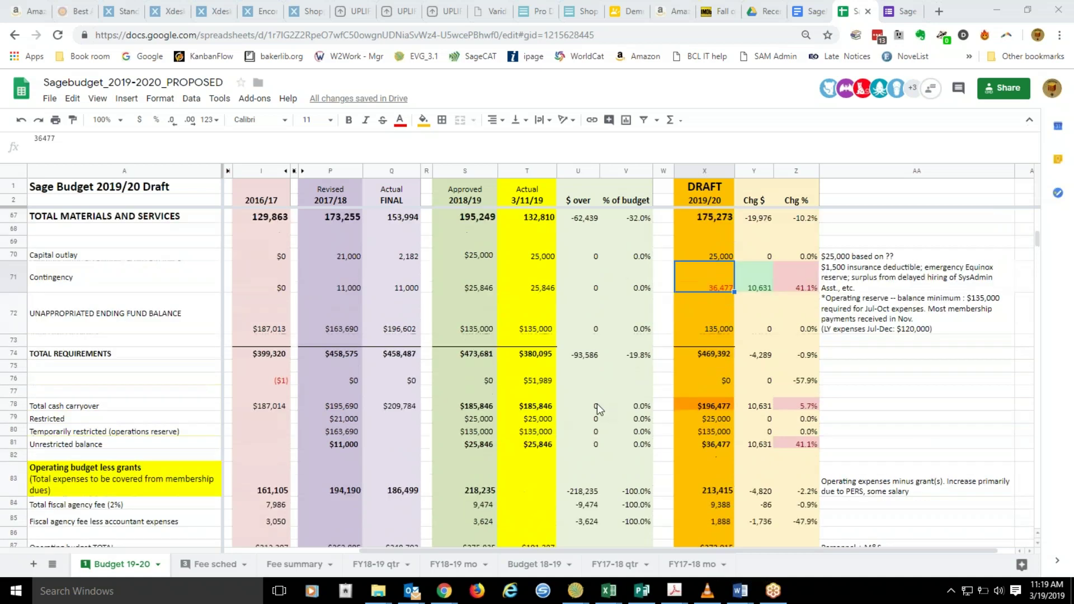